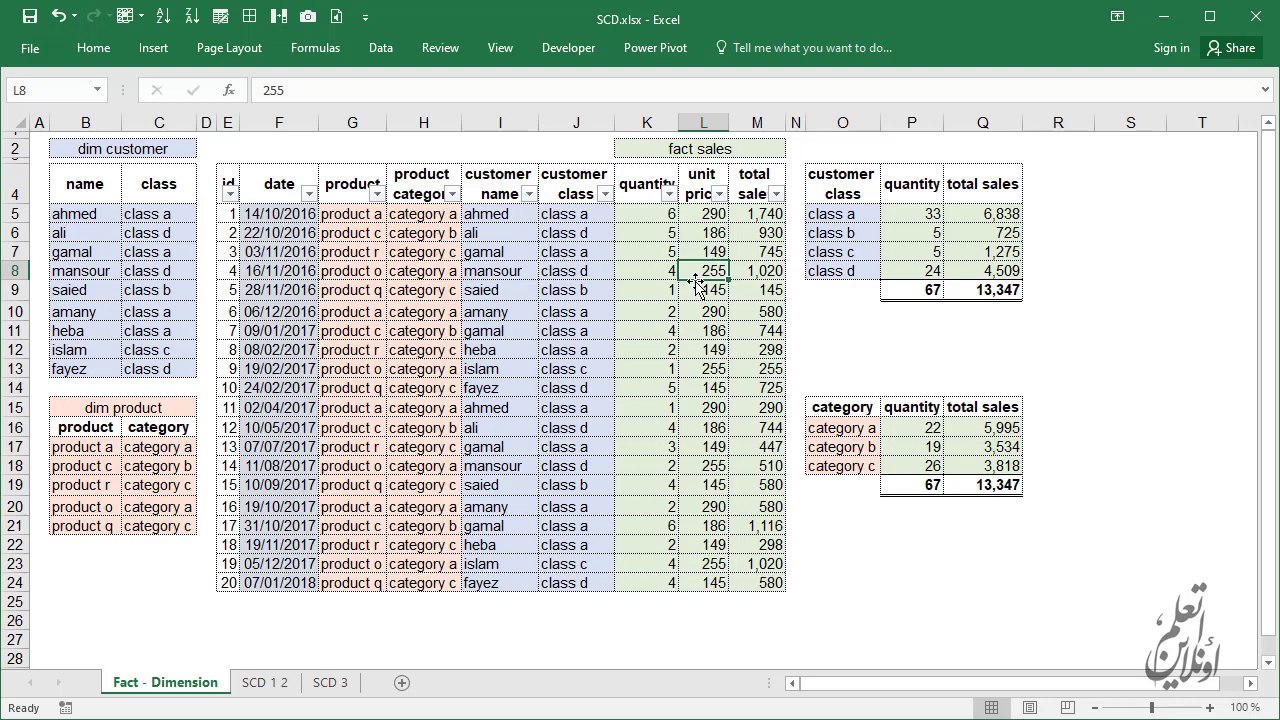
Open the SCD 1 2 sheet and examine the emp id, emp name and hire date columns of the original dim_employee table
{"action": "left_click", "coordinate": [260, 683]}
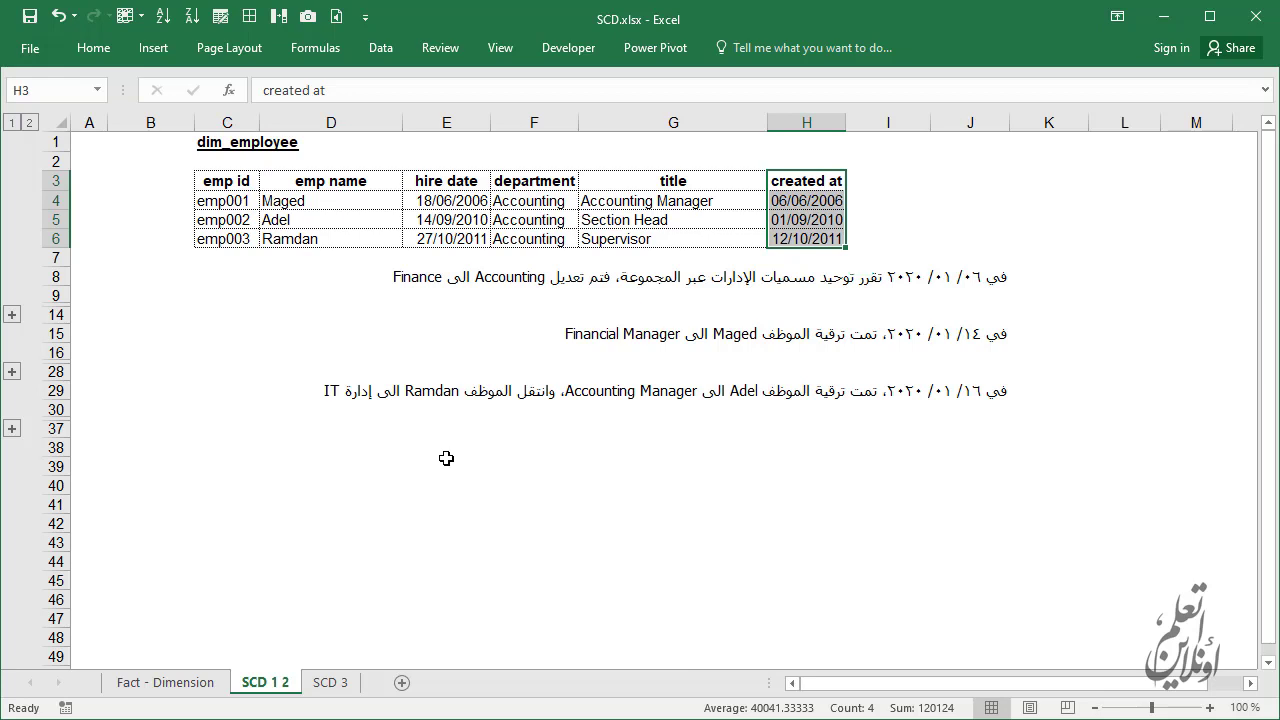
{"action": "left_click", "coordinate": [268, 297]}
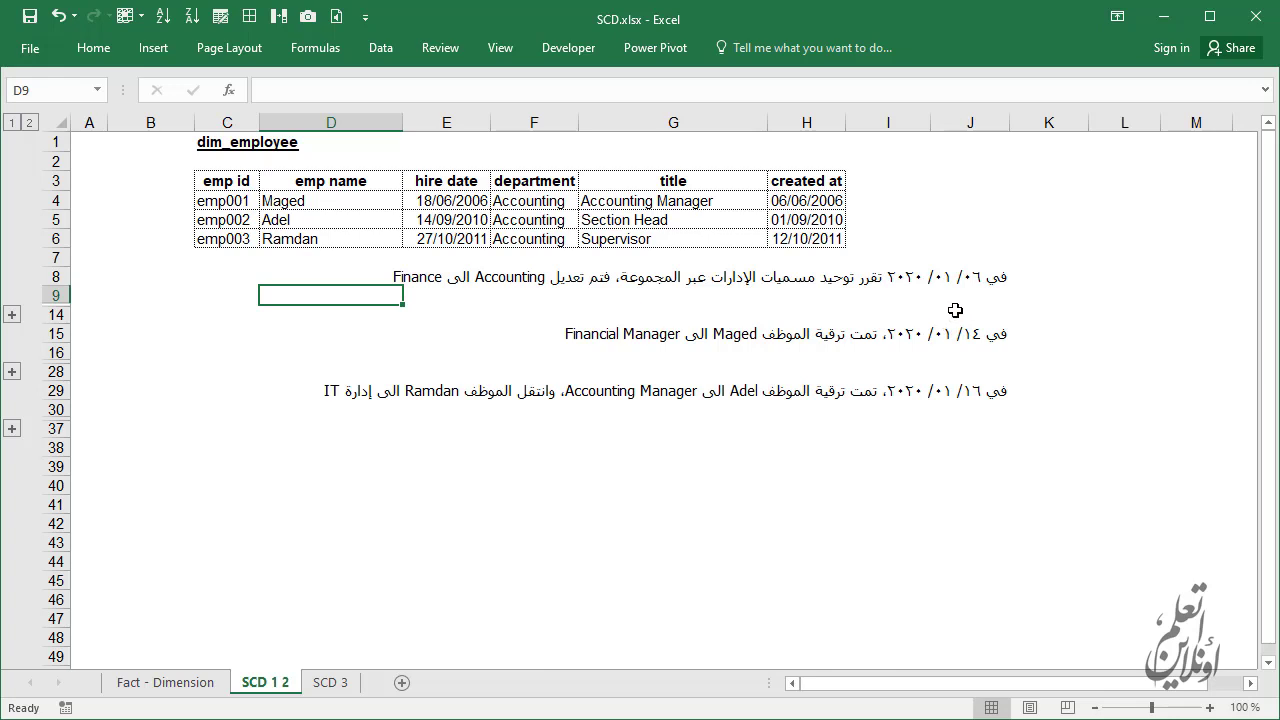
{"action": "left_click_drag", "start_coordinate": [225, 191], "coordinate": [448, 222]}
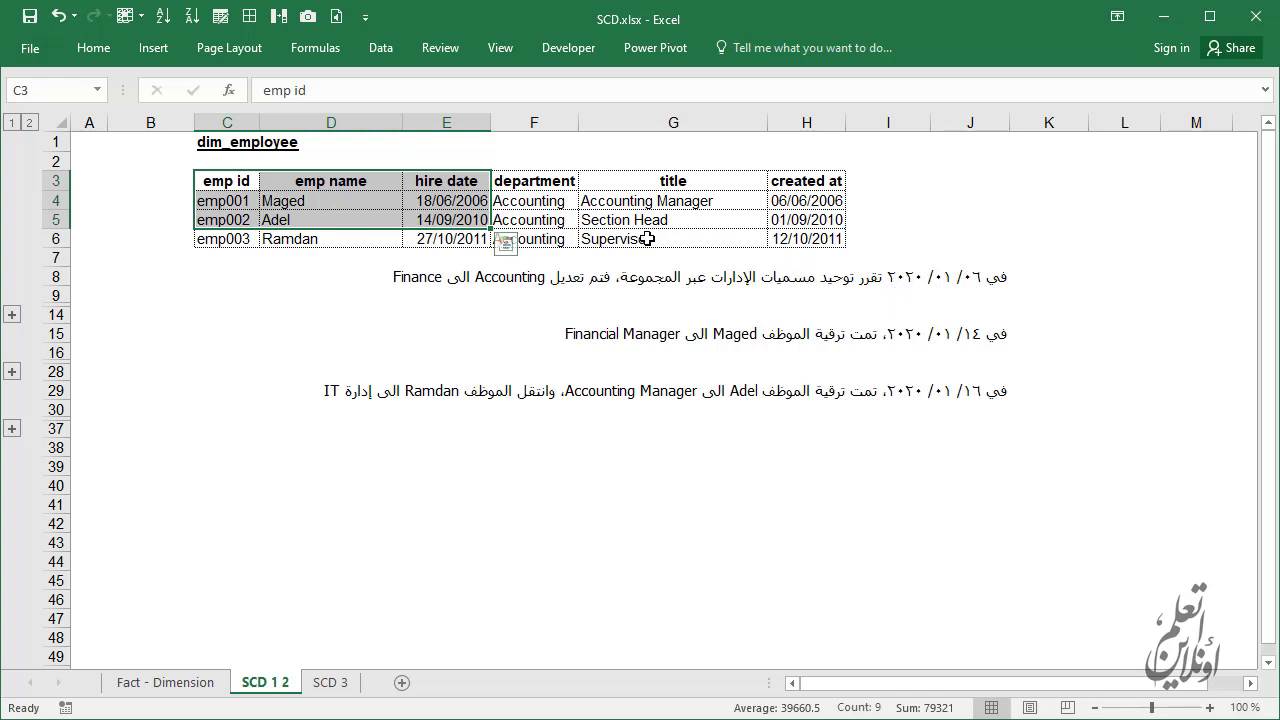
{"action": "left_click", "coordinate": [579, 298]}
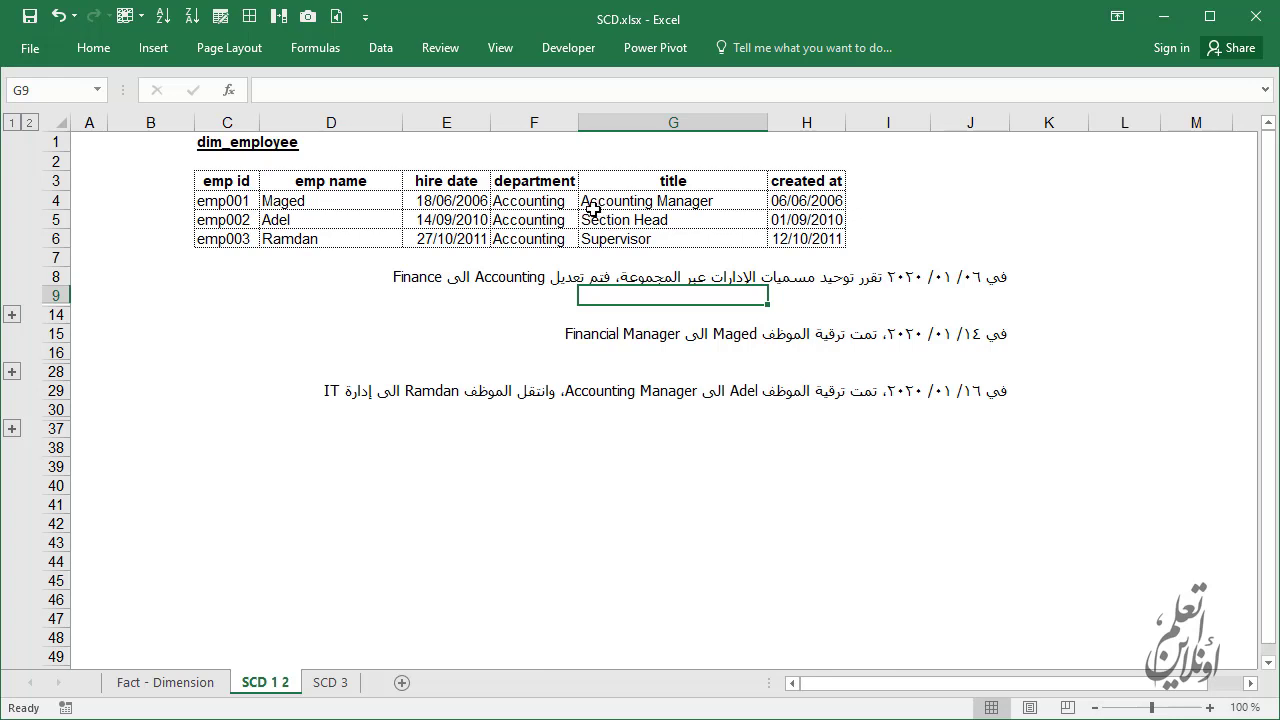
Expand the grouped rows under the first change note and compare the department values and modified at dates with the original table
{"action": "left_click", "coordinate": [12, 315]}
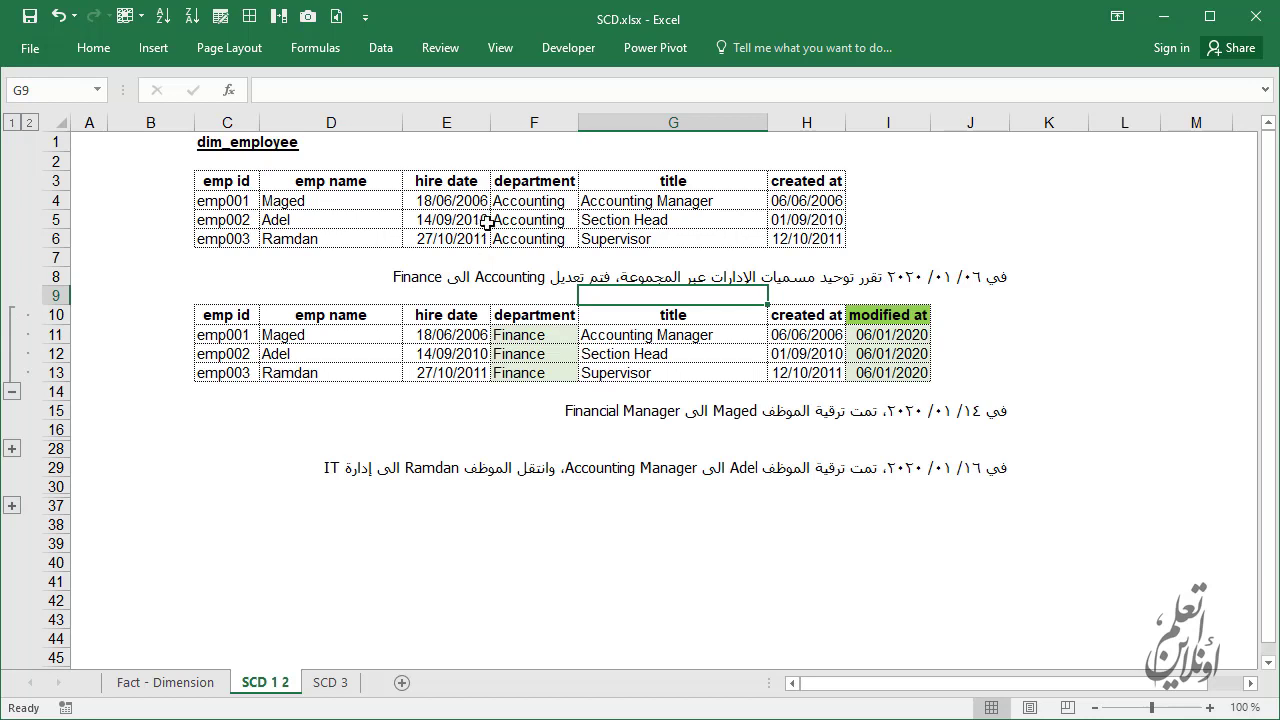
{"action": "left_click_drag", "start_coordinate": [505, 201], "coordinate": [517, 239]}
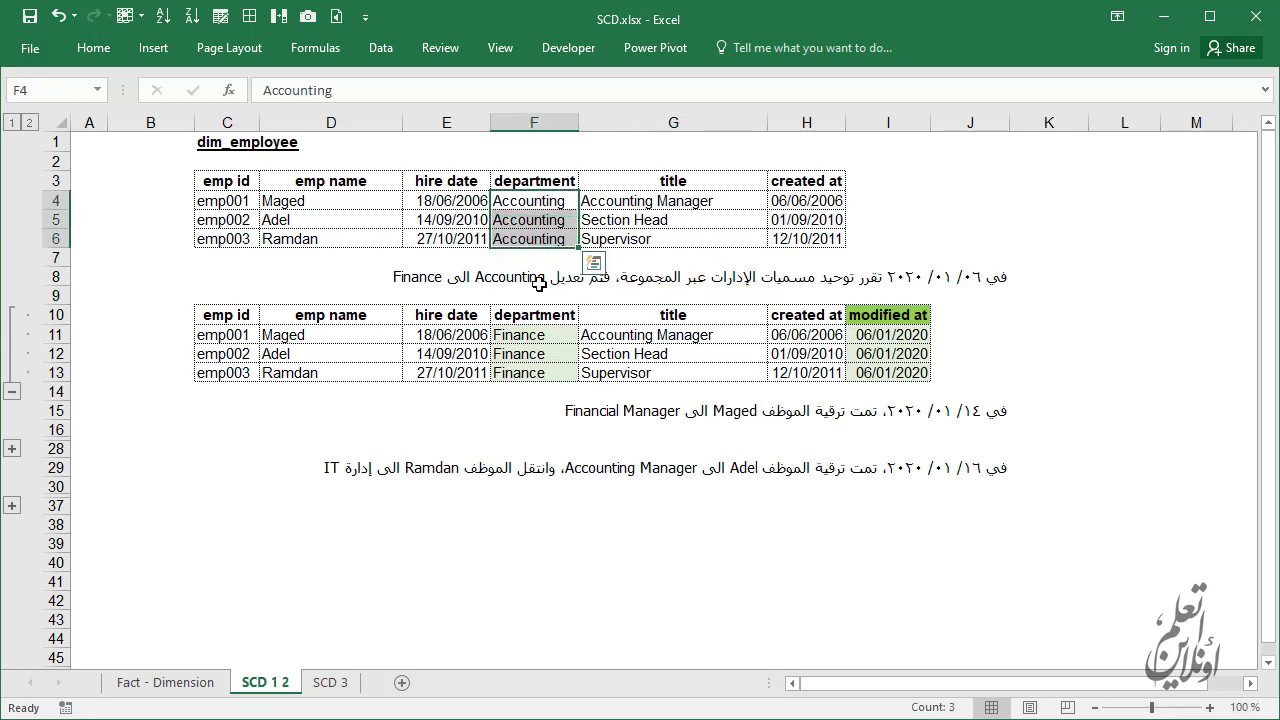
{"action": "left_click_drag", "start_coordinate": [522, 335], "coordinate": [524, 369]}
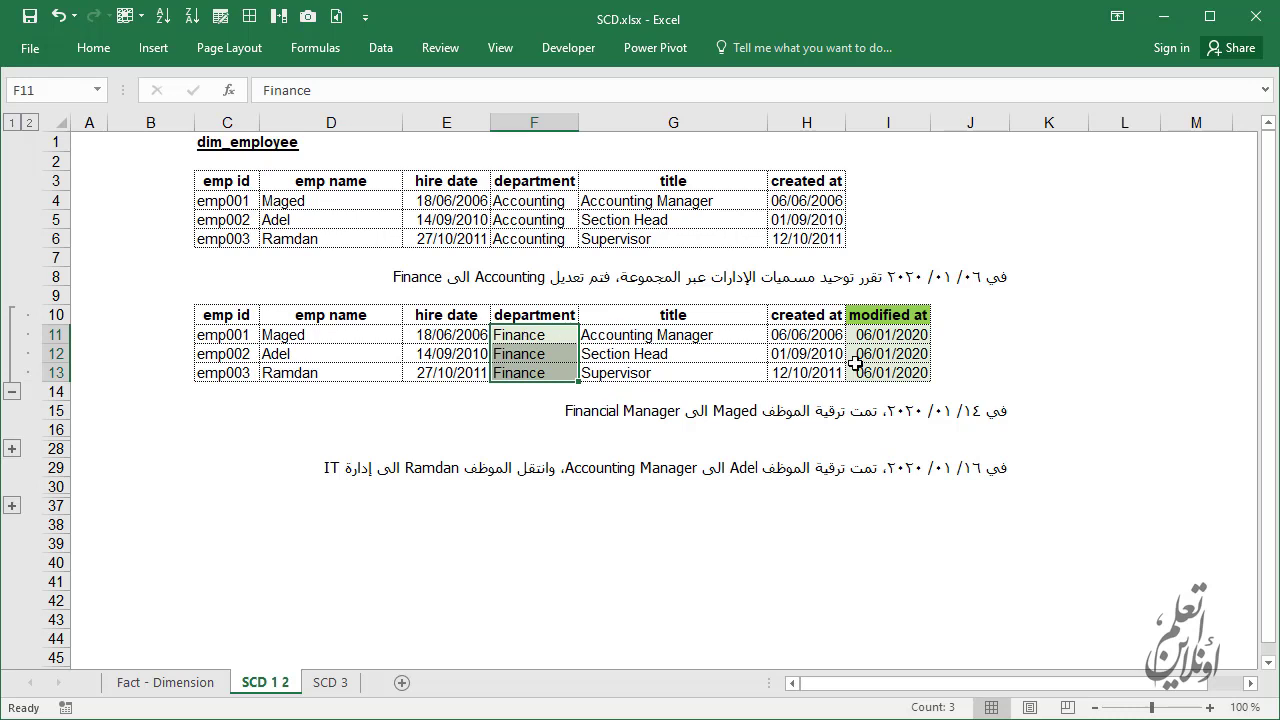
{"action": "left_click_drag", "start_coordinate": [903, 356], "coordinate": [903, 374]}
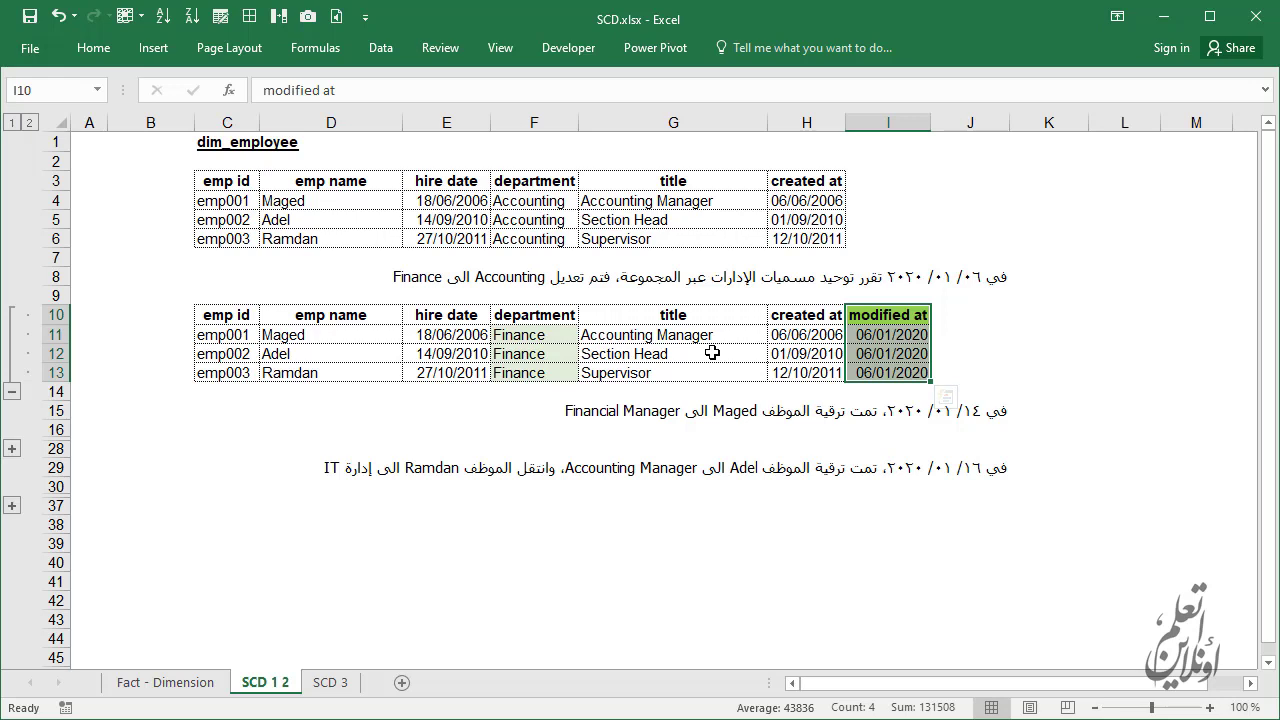
{"action": "left_click", "coordinate": [856, 339]}
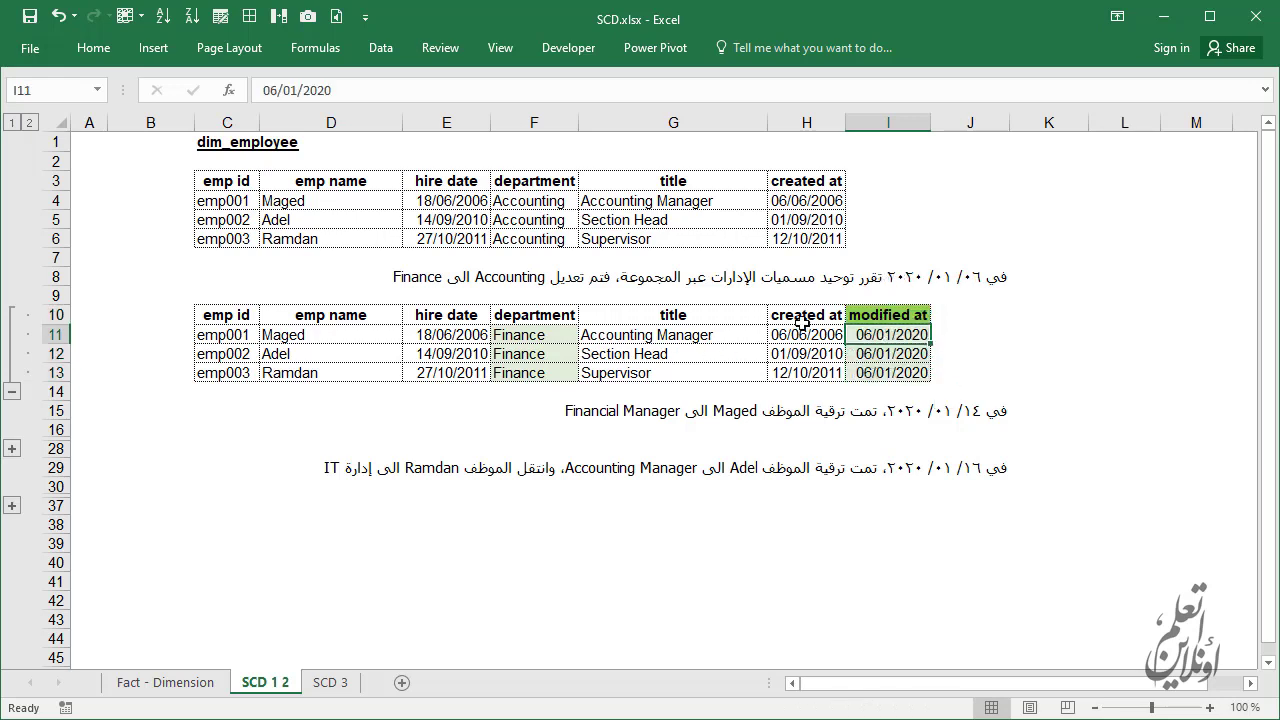
{"action": "left_click_drag", "start_coordinate": [530, 334], "coordinate": [530, 370]}
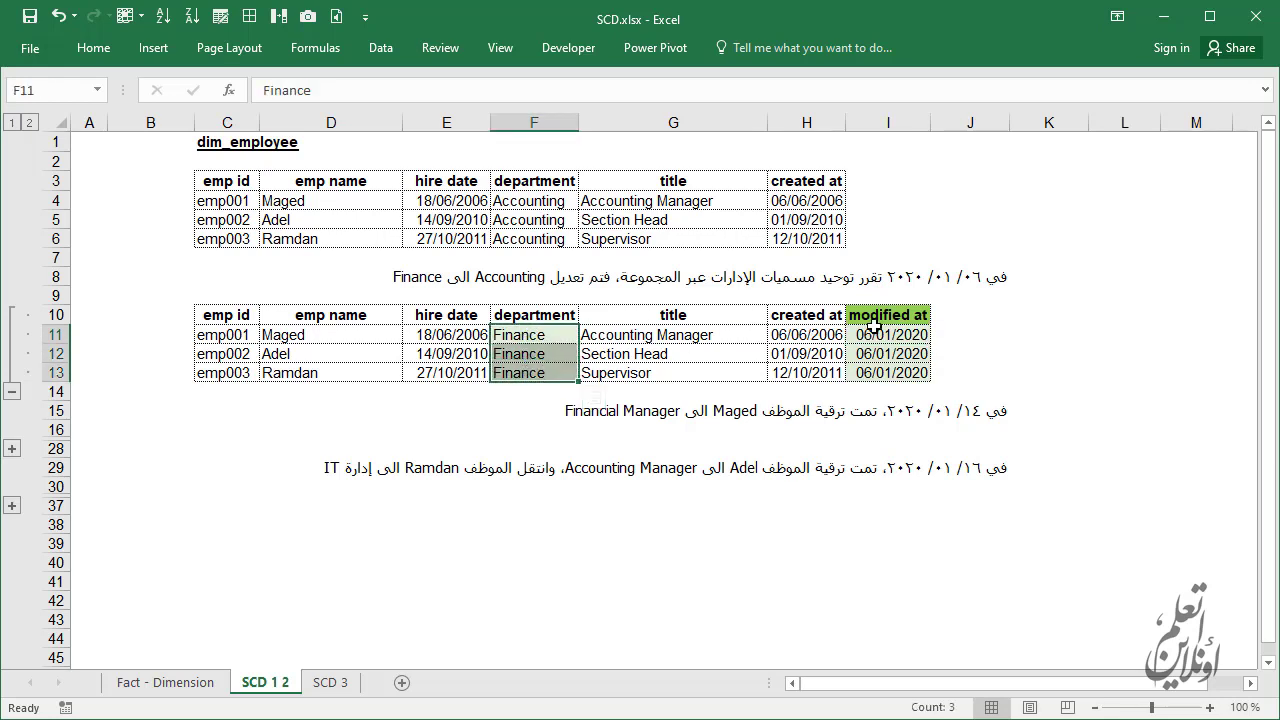
{"action": "left_click_drag", "start_coordinate": [880, 328], "coordinate": [884, 370]}
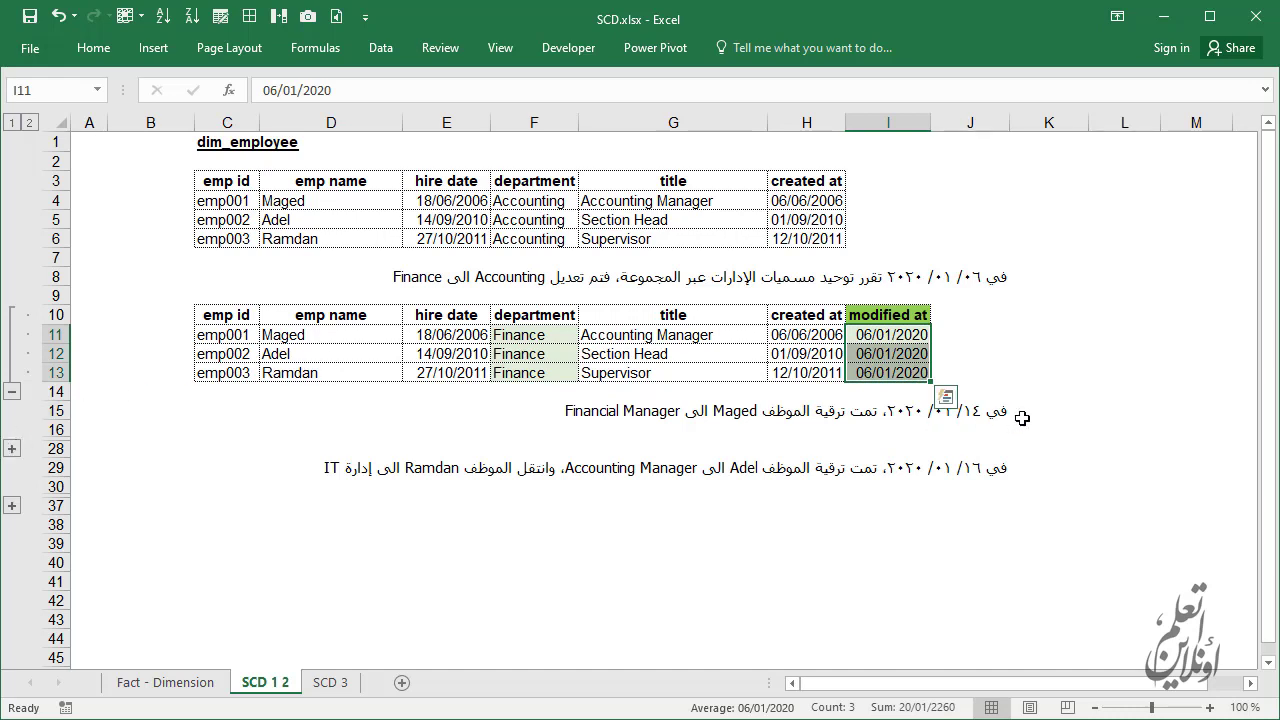
{"action": "left_click", "coordinate": [968, 430]}
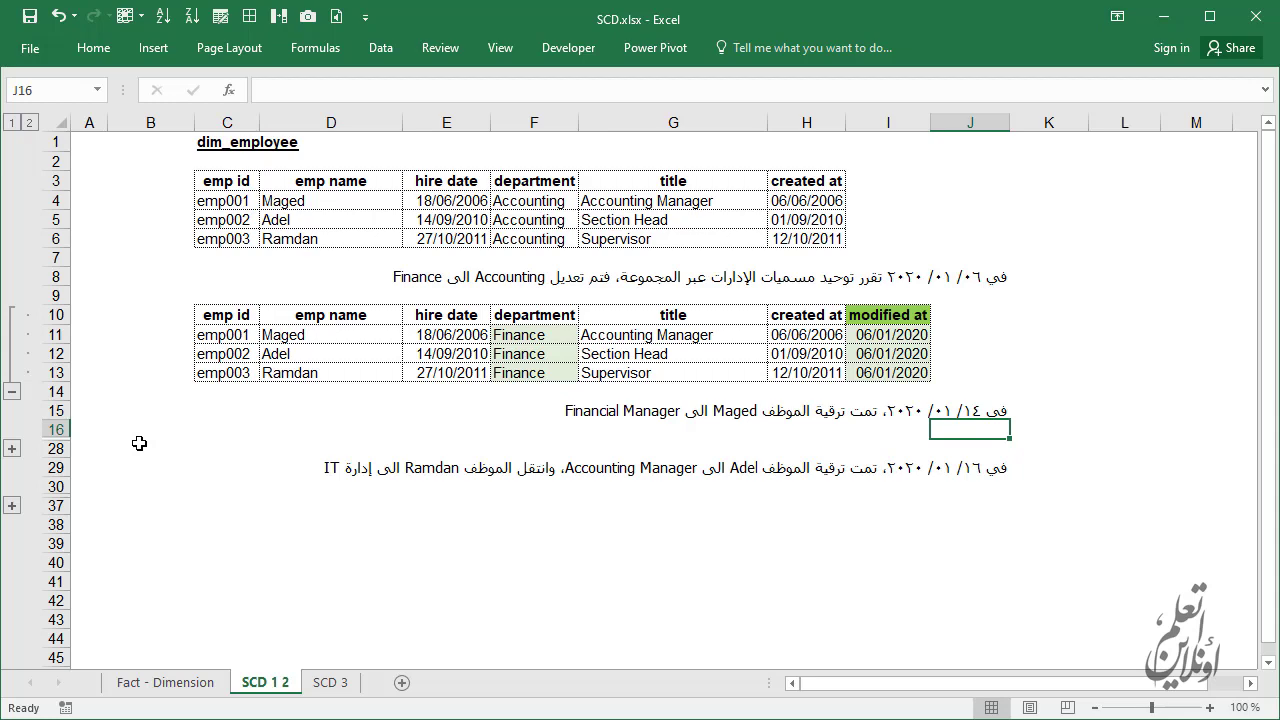
Expand the grouped rows under the second change note and examine row 18, the emp-id column and the emp key in B18
{"action": "left_click", "coordinate": [12, 449]}
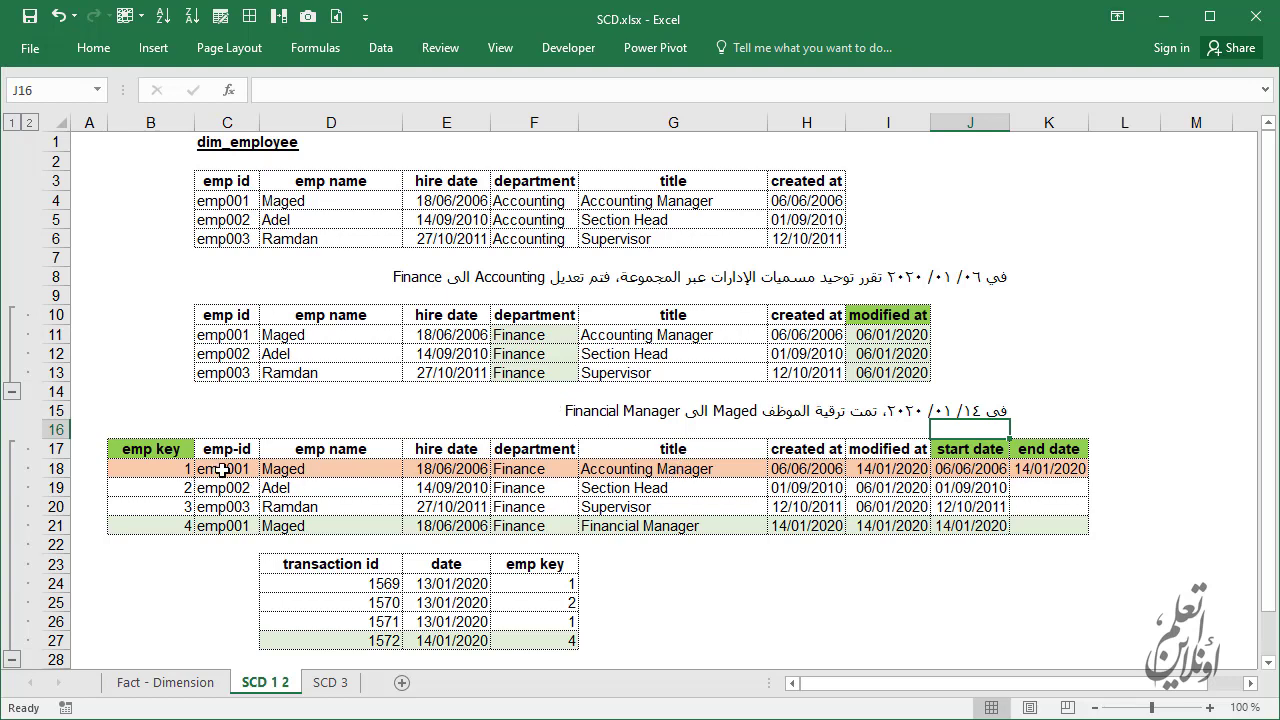
{"action": "left_click_drag", "start_coordinate": [216, 468], "coordinate": [1011, 461]}
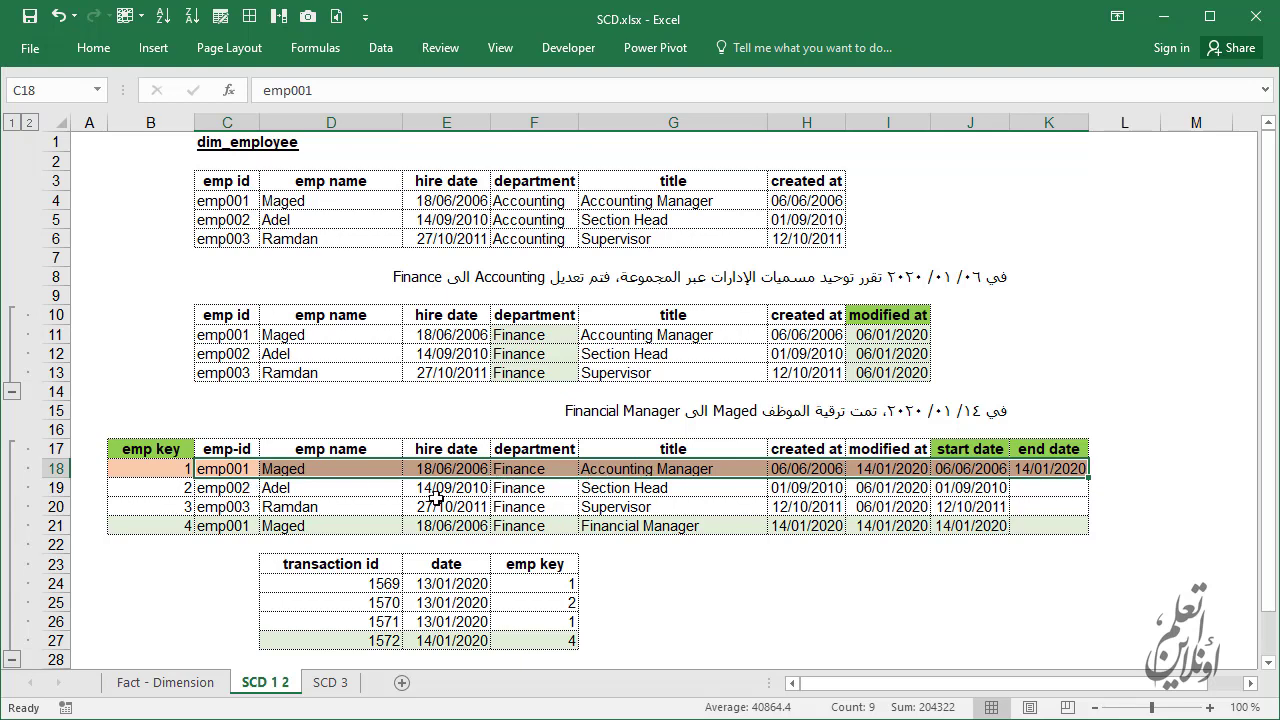
{"action": "left_click", "coordinate": [236, 470]}
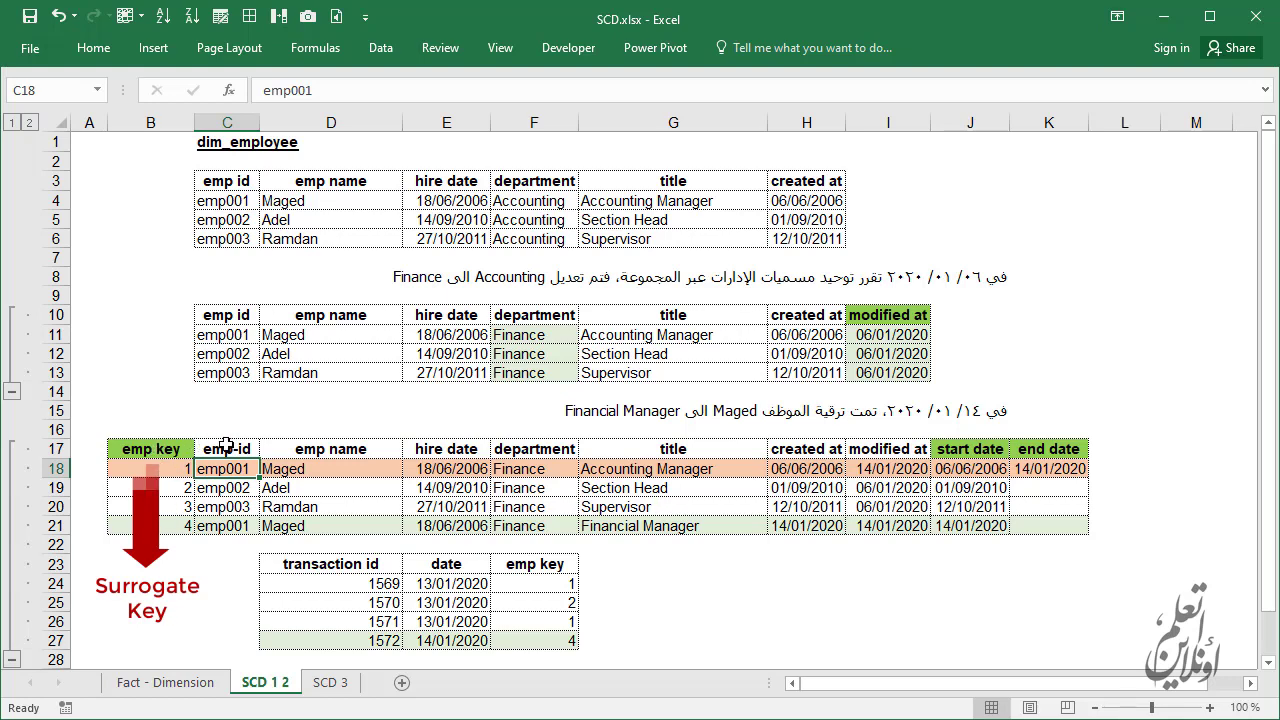
{"action": "left_click_drag", "start_coordinate": [226, 446], "coordinate": [233, 528]}
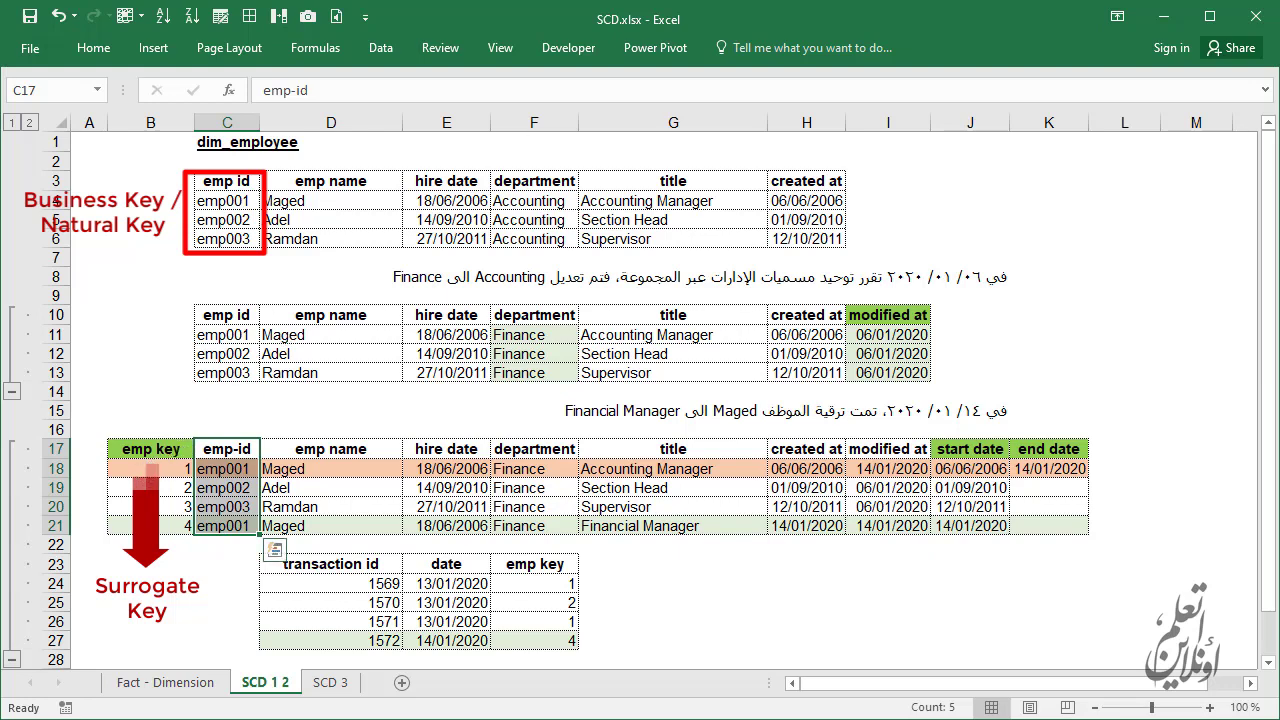
{"action": "left_click", "coordinate": [140, 466]}
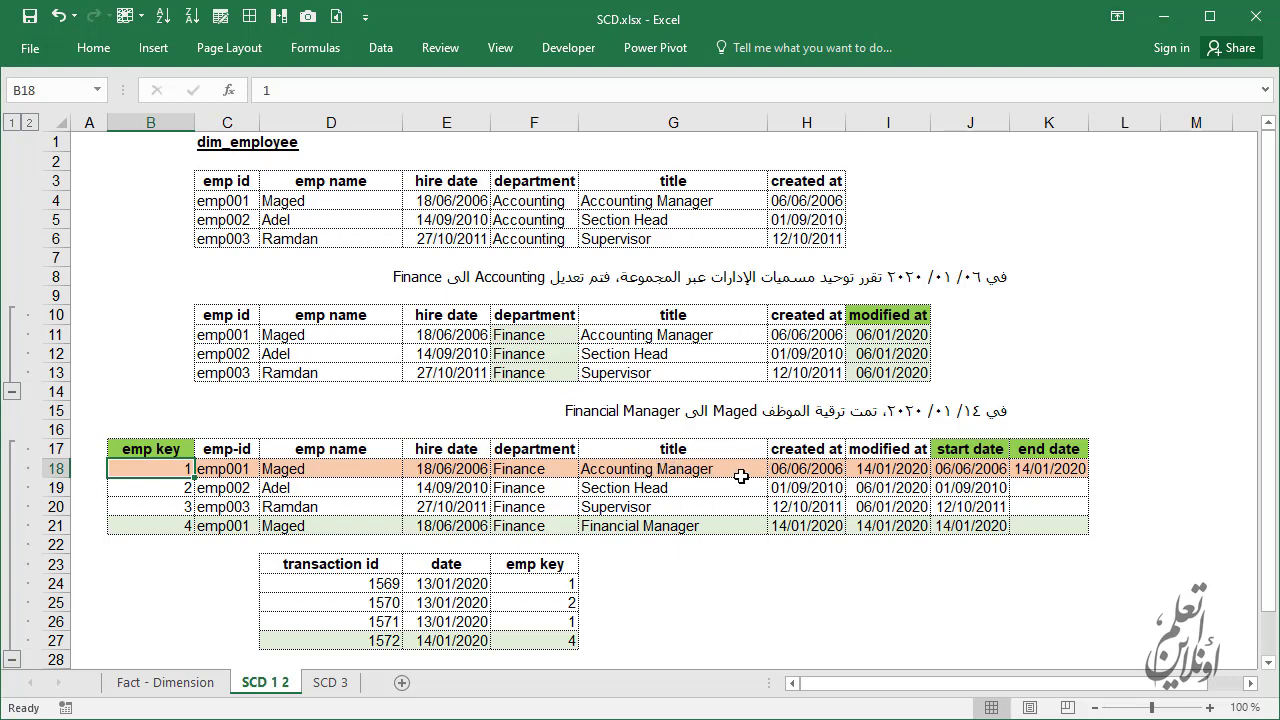
Compare the start date, created at and end date of the emp001 record in row 18, and check the end date cell in row 21
{"action": "left_click", "coordinate": [978, 466]}
{"action": "left_click", "coordinate": [818, 469]}
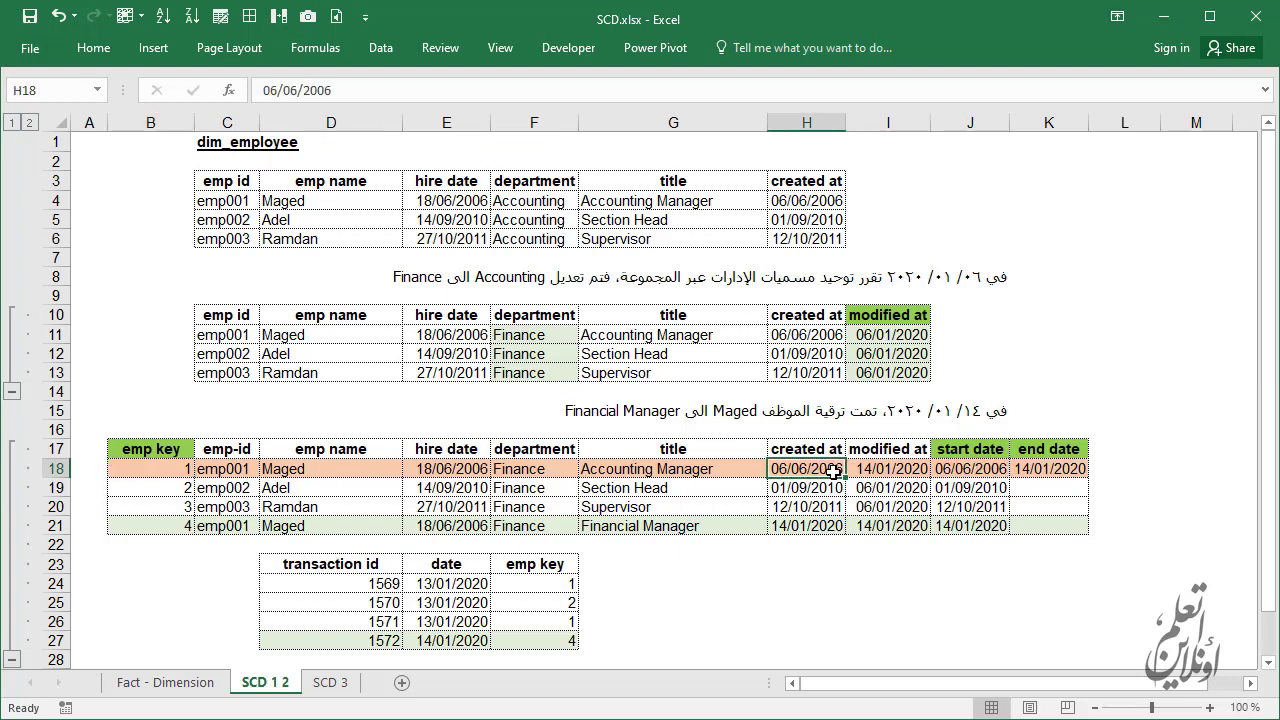
{"action": "left_click", "coordinate": [1068, 470]}
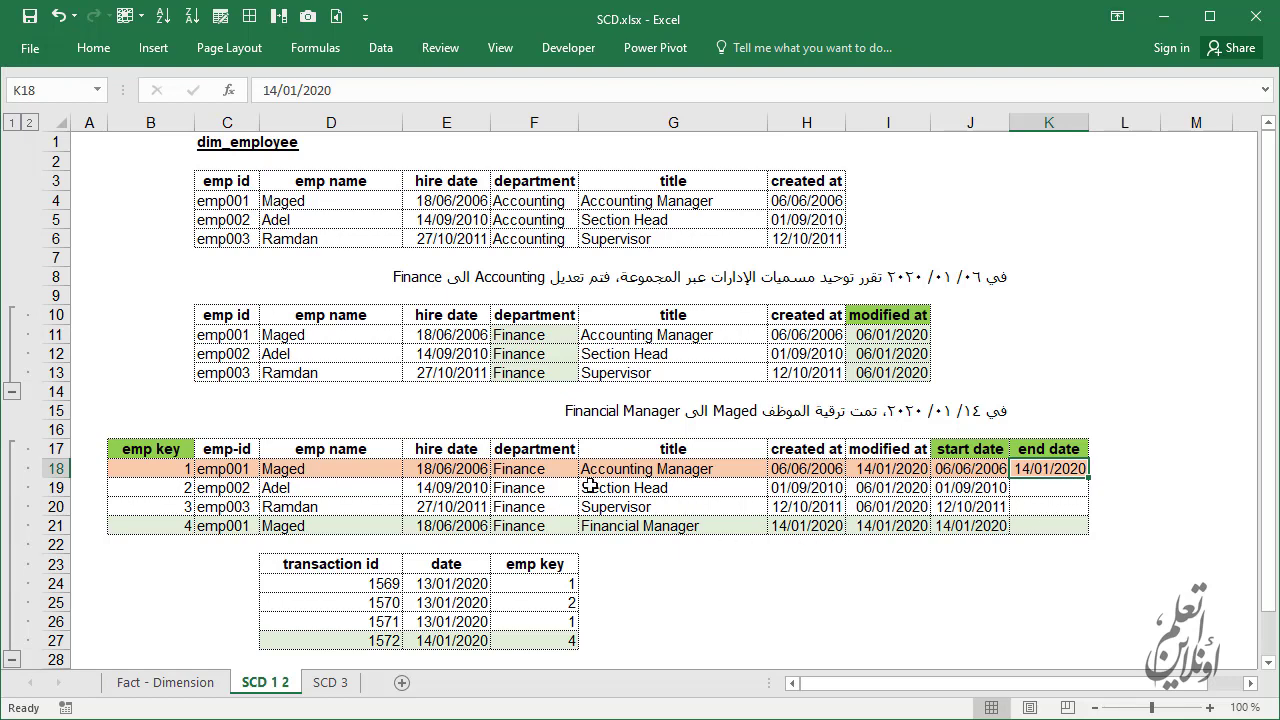
{"action": "key", "text": "Down"}
{"action": "key", "text": "Down"}
{"action": "key", "text": "Down"}
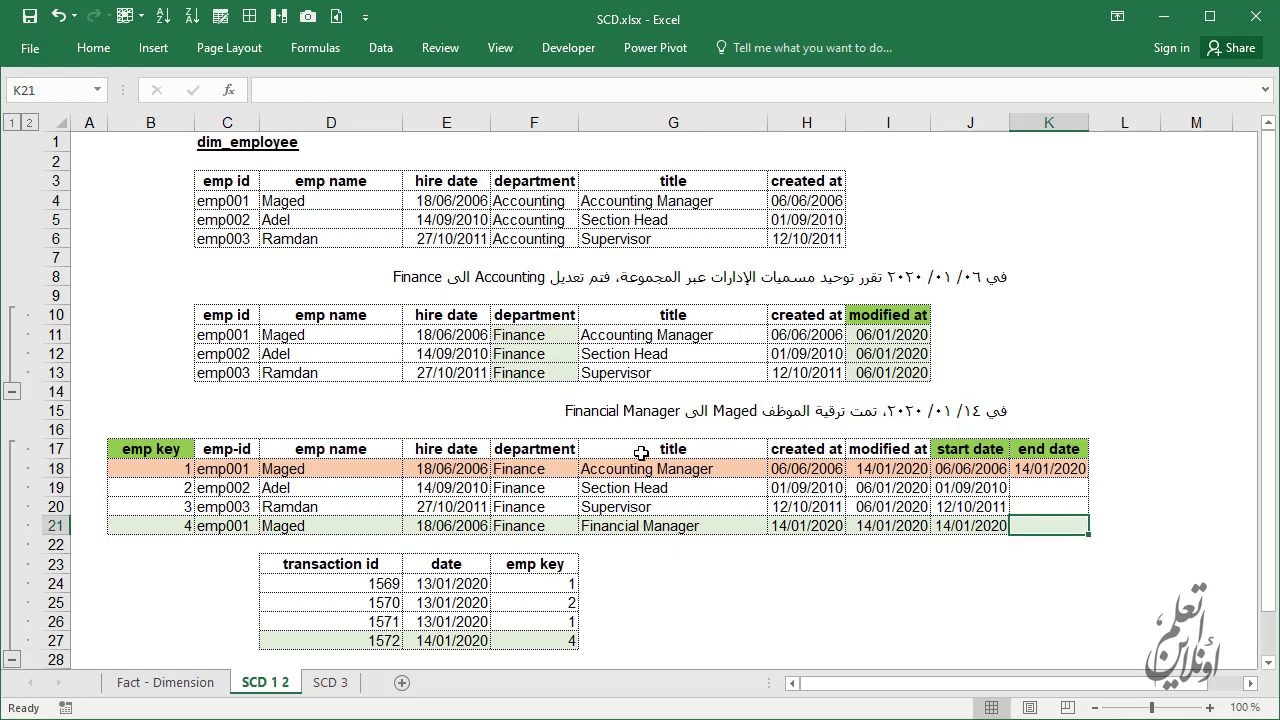
Examine the title column of the table with emp keys, the department in row 18 and the title in row 21
{"action": "left_click_drag", "start_coordinate": [638, 453], "coordinate": [658, 512]}
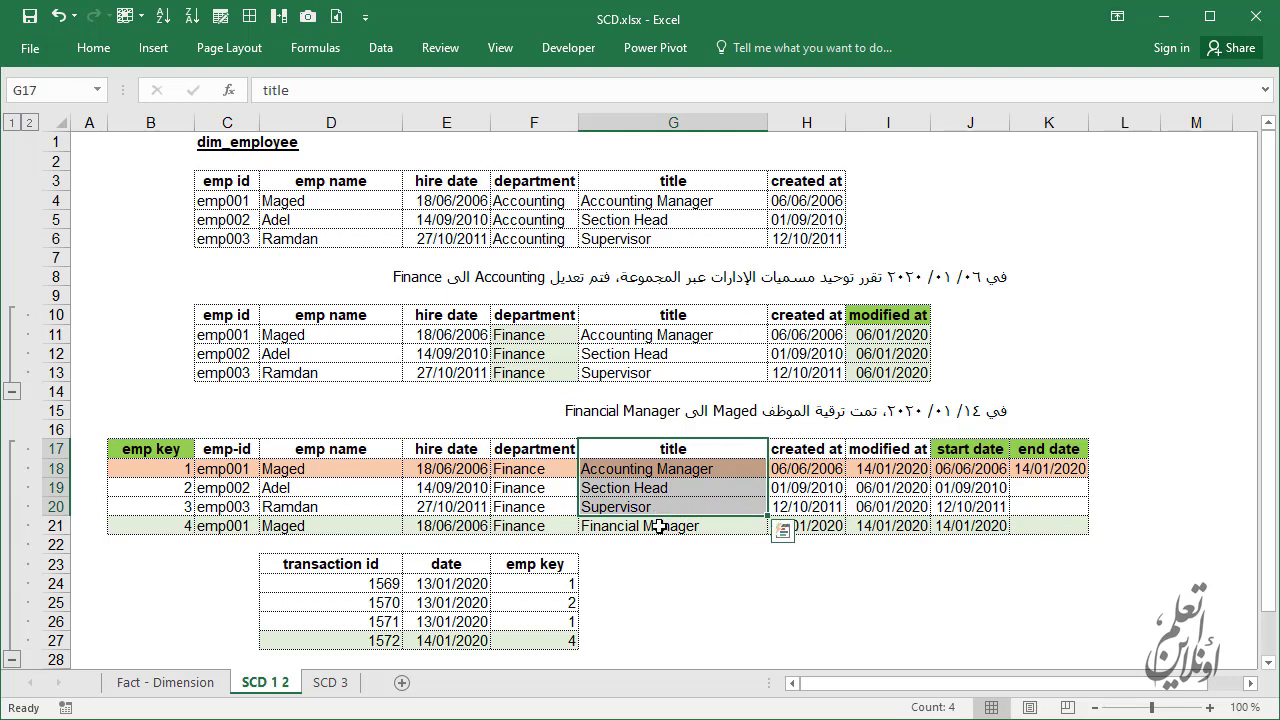
{"action": "left_click", "coordinate": [520, 472]}
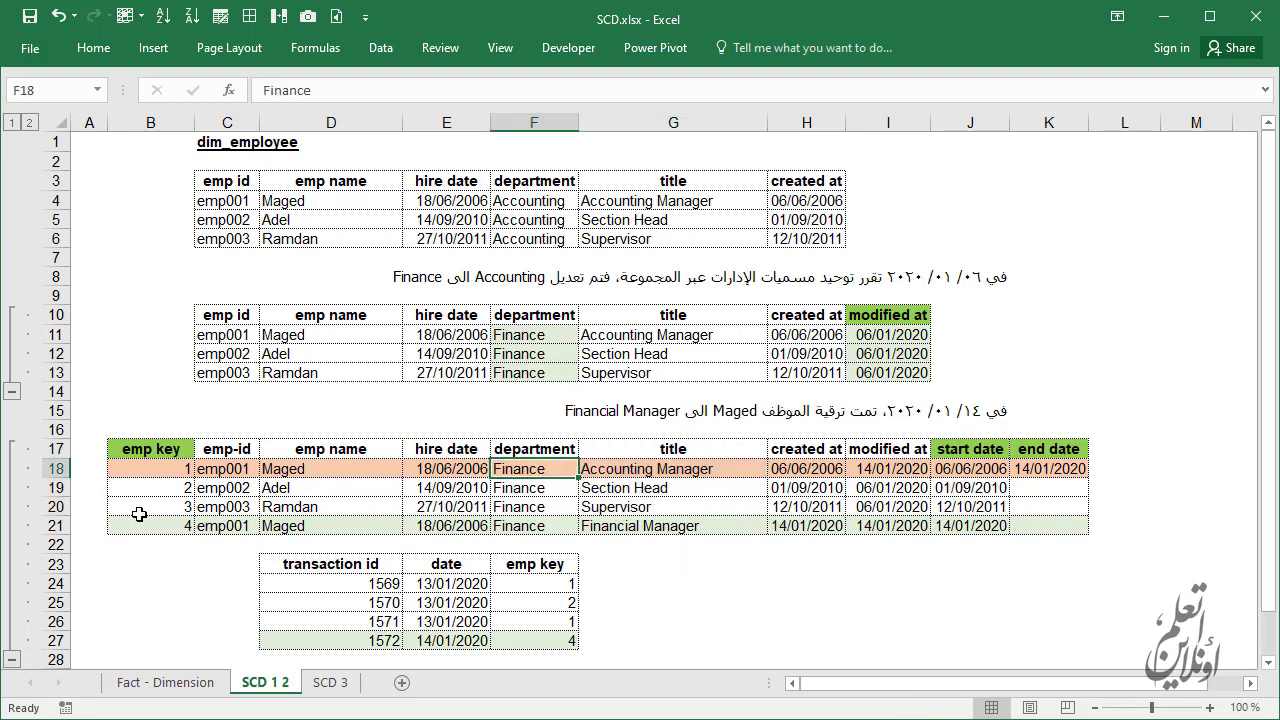
{"action": "left_click", "coordinate": [662, 526]}
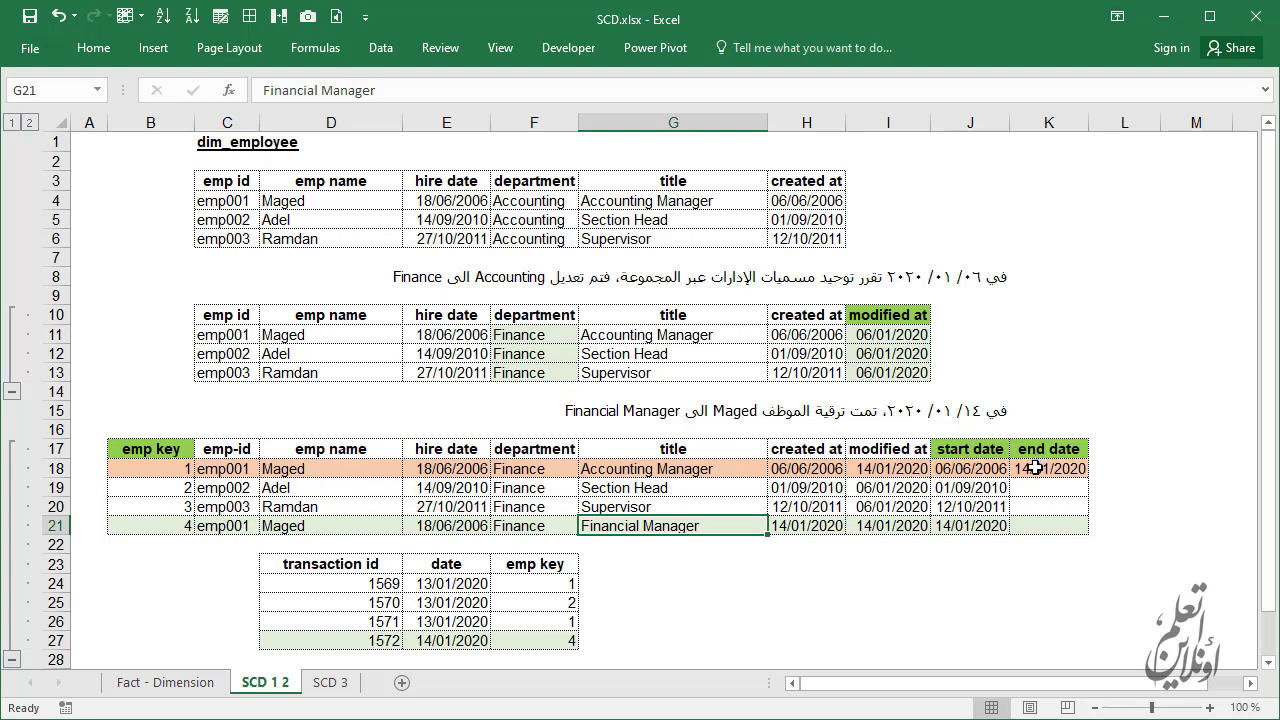
Trace the emp key in row 18 to the transaction table, checking the date and key in row 27 and highlighting row 26
{"action": "left_click", "coordinate": [159, 469]}
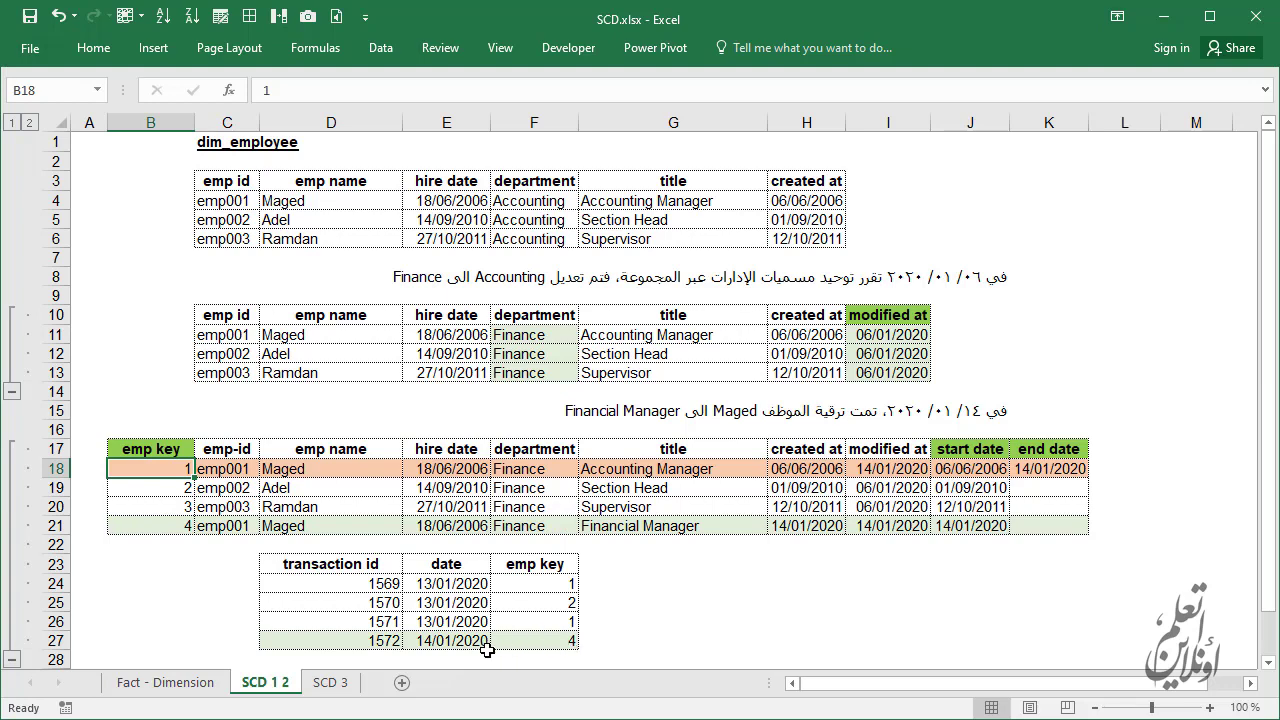
{"action": "left_click", "coordinate": [424, 638]}
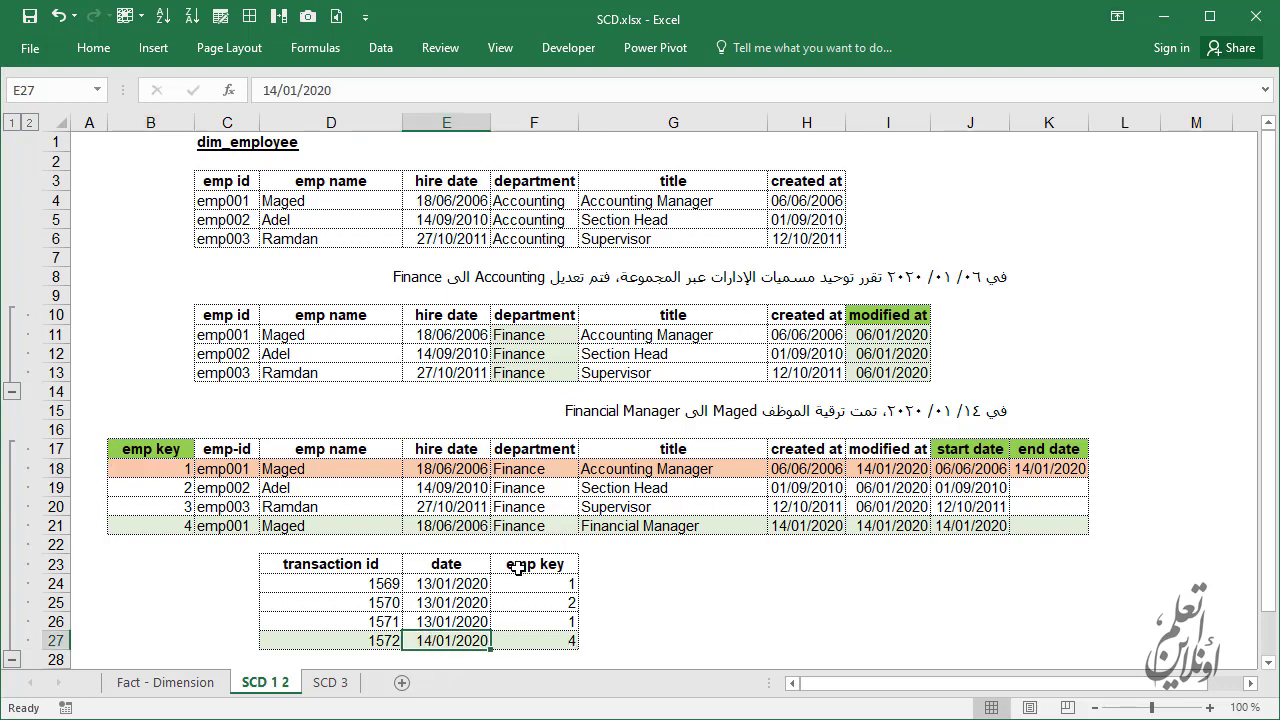
{"action": "left_click", "coordinate": [541, 640]}
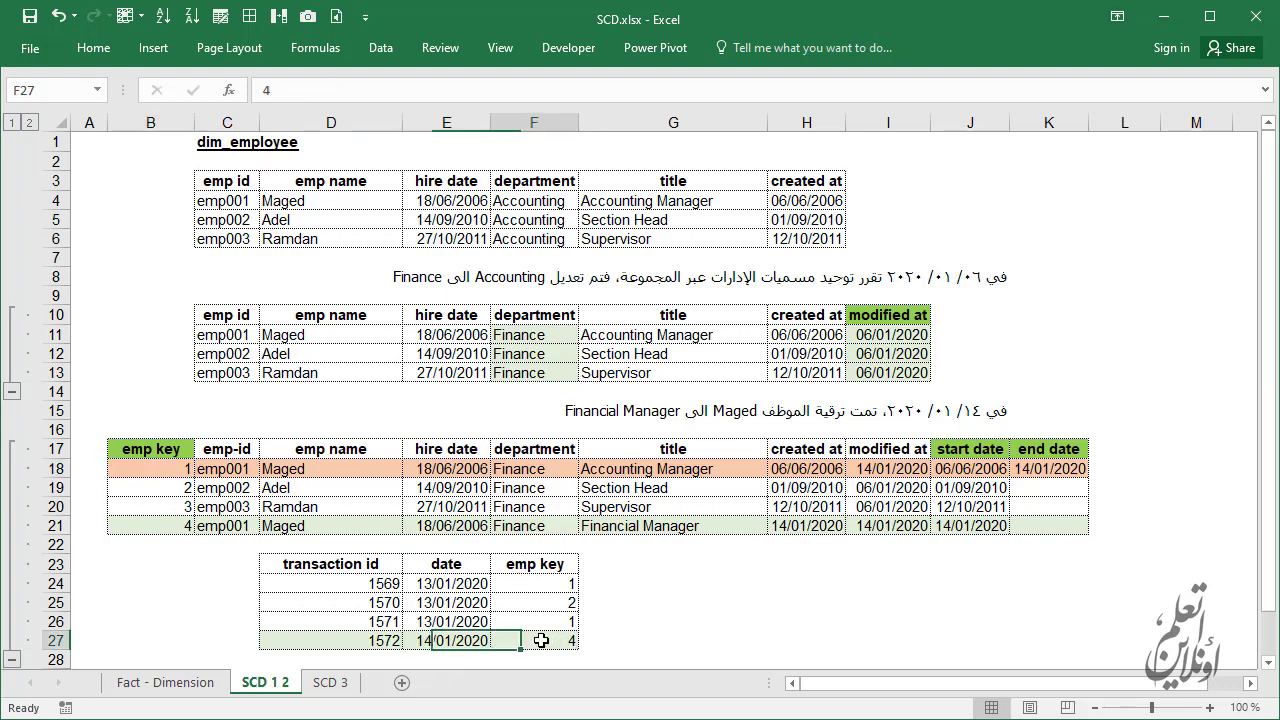
{"action": "key", "text": "Up"}
{"action": "key", "text": "shift+Left"}
{"action": "key", "text": "shift+Left"}
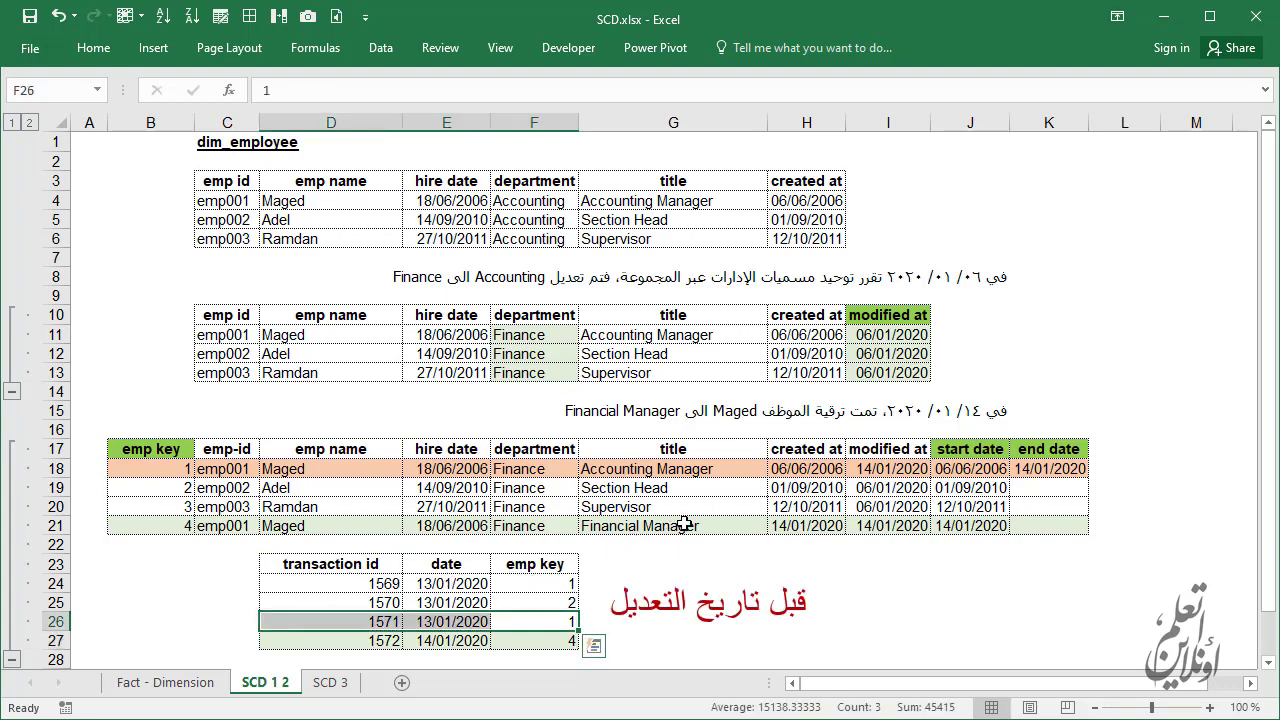
Highlight the title column and the department column in the original dim_employee table at the top of the sheet
{"action": "scroll", "coordinate": [257, 409], "scroll_direction": "down", "scroll_amount": 3}
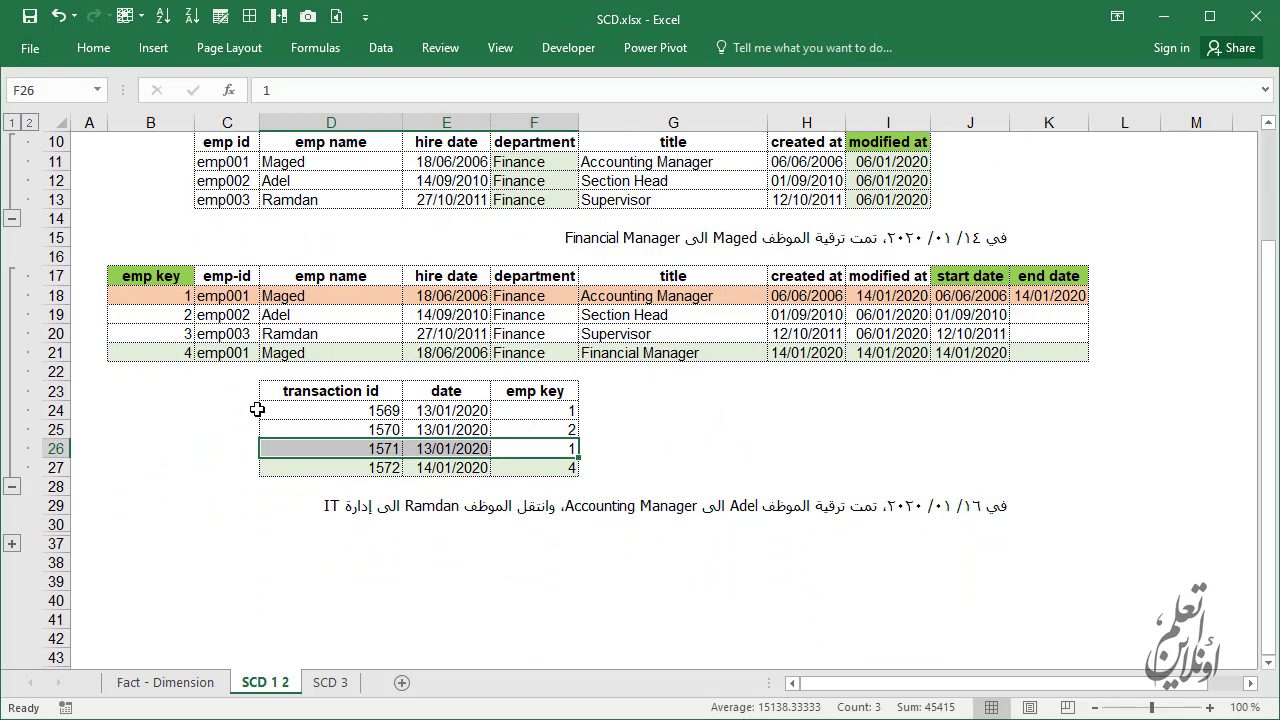
{"action": "scroll", "coordinate": [594, 472], "scroll_direction": "up", "scroll_amount": 3}
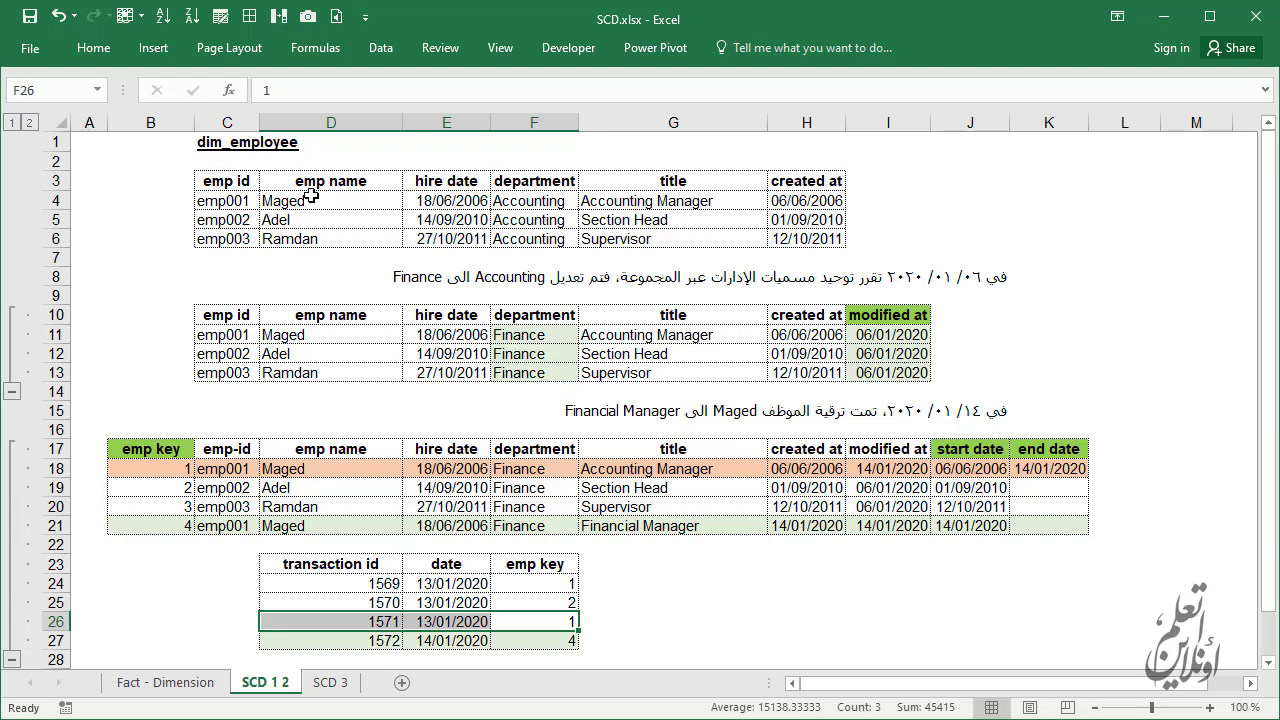
{"action": "left_click_drag", "start_coordinate": [618, 189], "coordinate": [634, 241]}
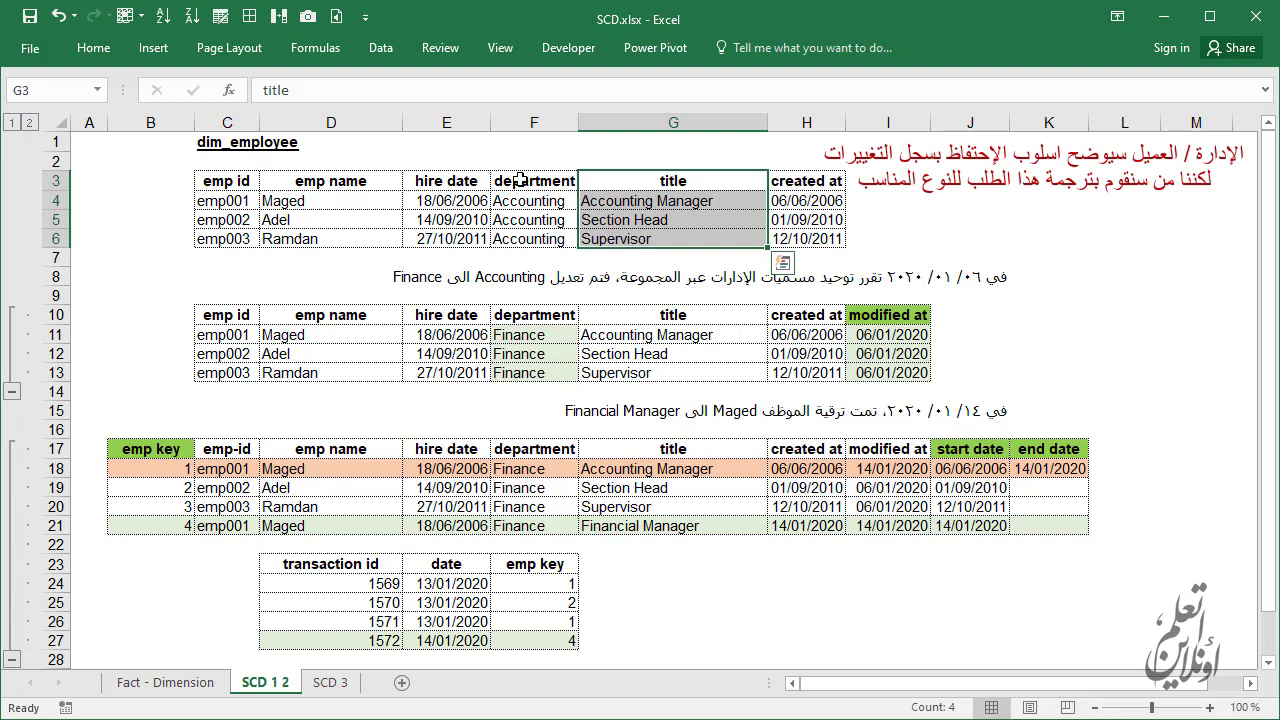
{"action": "left_click_drag", "start_coordinate": [521, 181], "coordinate": [520, 233]}
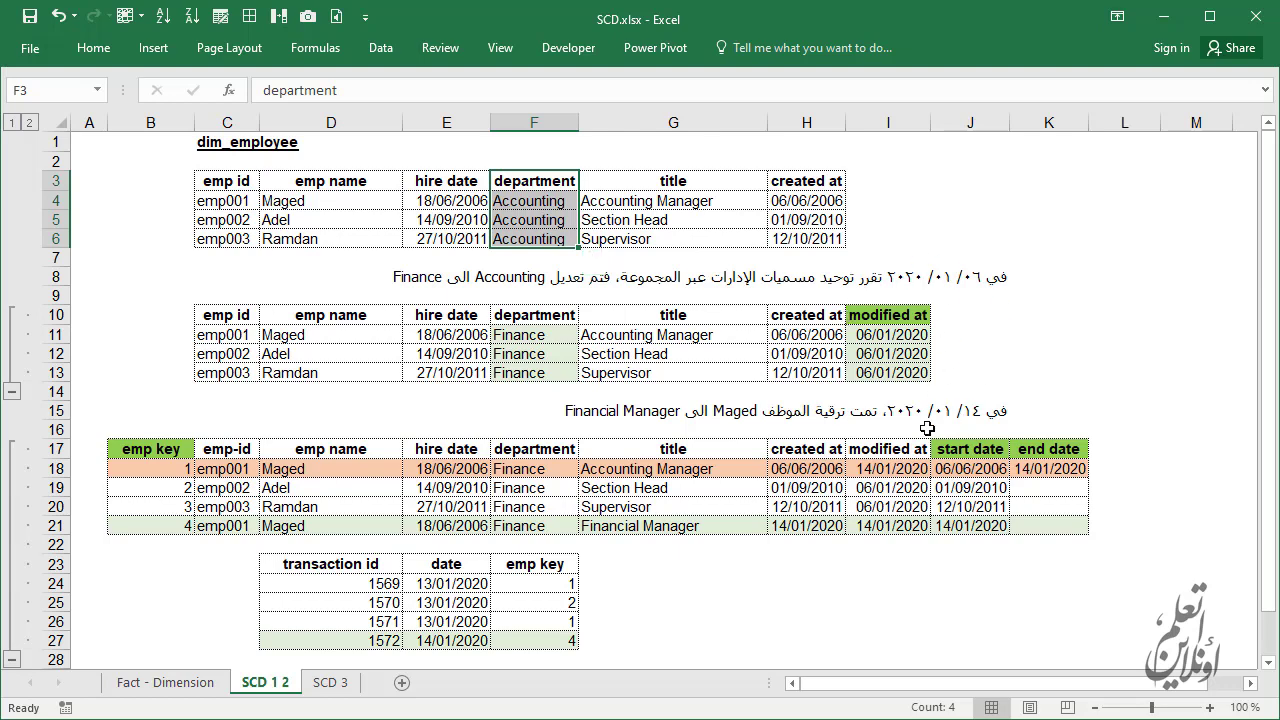
Expand the grouped rows under the third change note and examine the emp003 record in row 34, including its modified at date
{"action": "scroll", "coordinate": [895, 440], "scroll_direction": "down", "scroll_amount": 3}
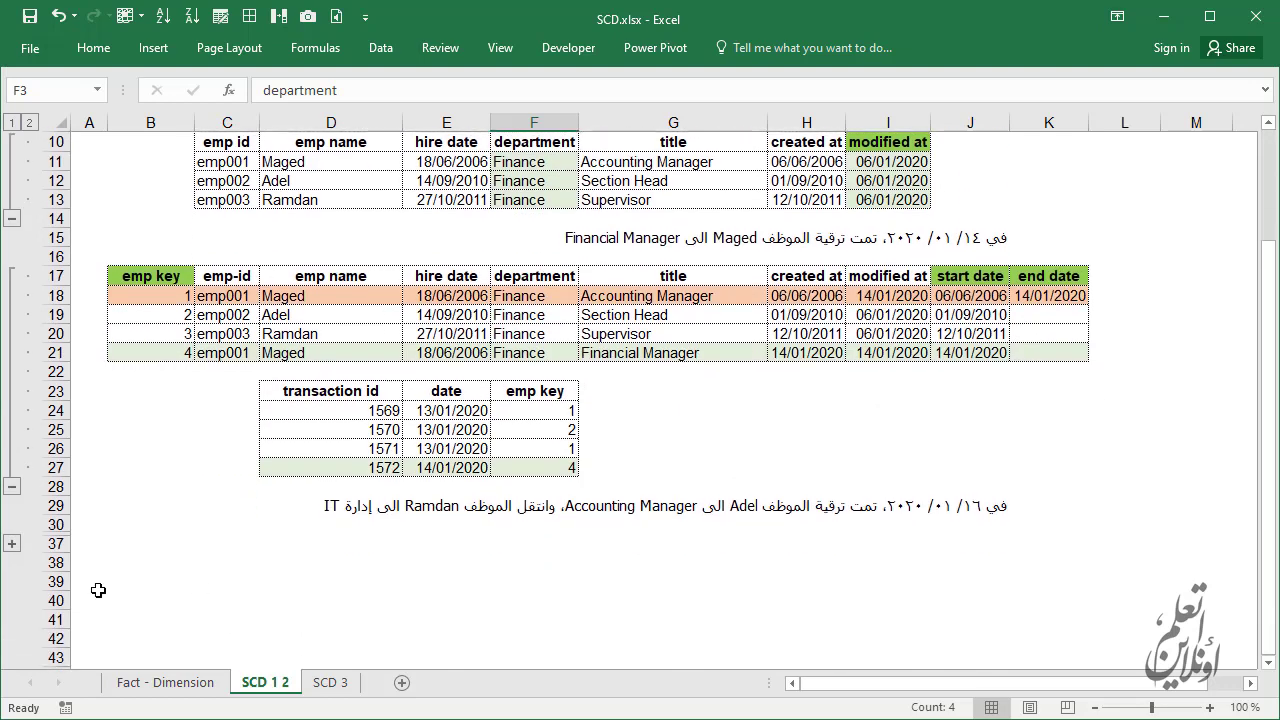
{"action": "left_click", "coordinate": [12, 543]}
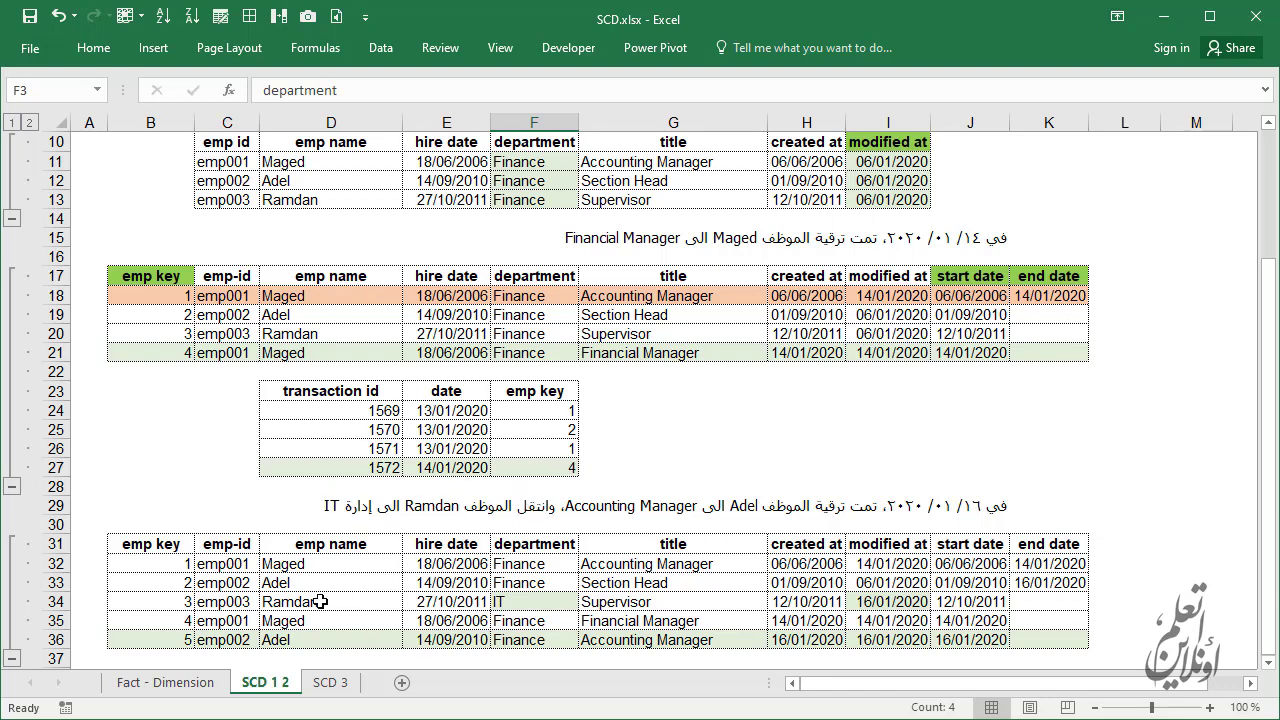
{"action": "left_click", "coordinate": [152, 601]}
{"action": "left_click_drag", "start_coordinate": [228, 601], "coordinate": [1050, 601]}
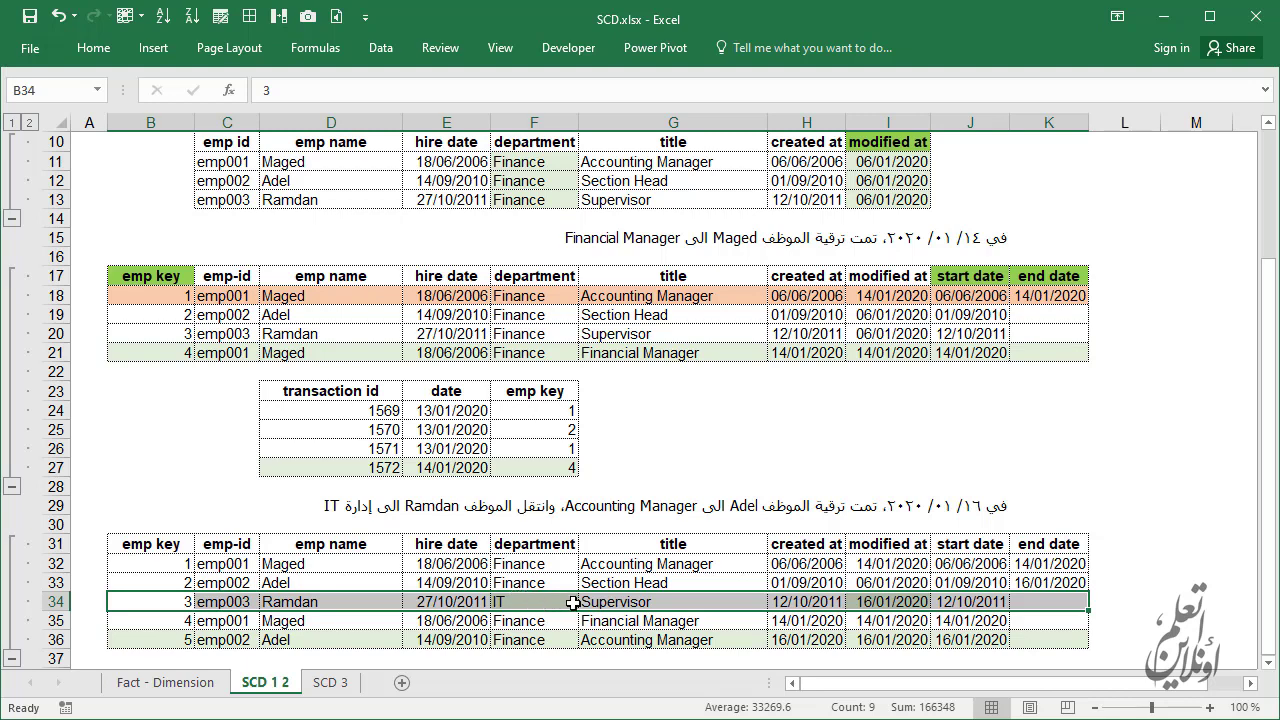
{"action": "left_click", "coordinate": [884, 602]}
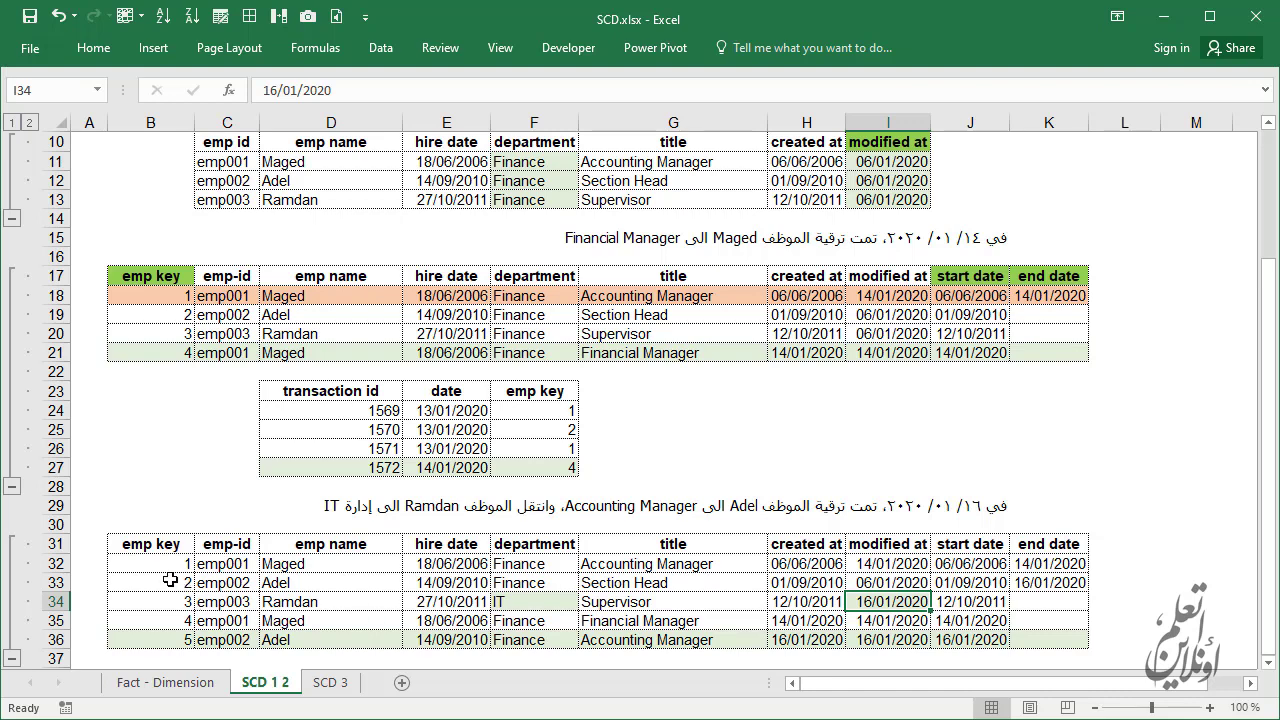
Highlight the complete emp002 record in row 33, from emp key through end date, to examine the superseded version
{"action": "left_click_drag", "start_coordinate": [176, 582], "coordinate": [1050, 580]}
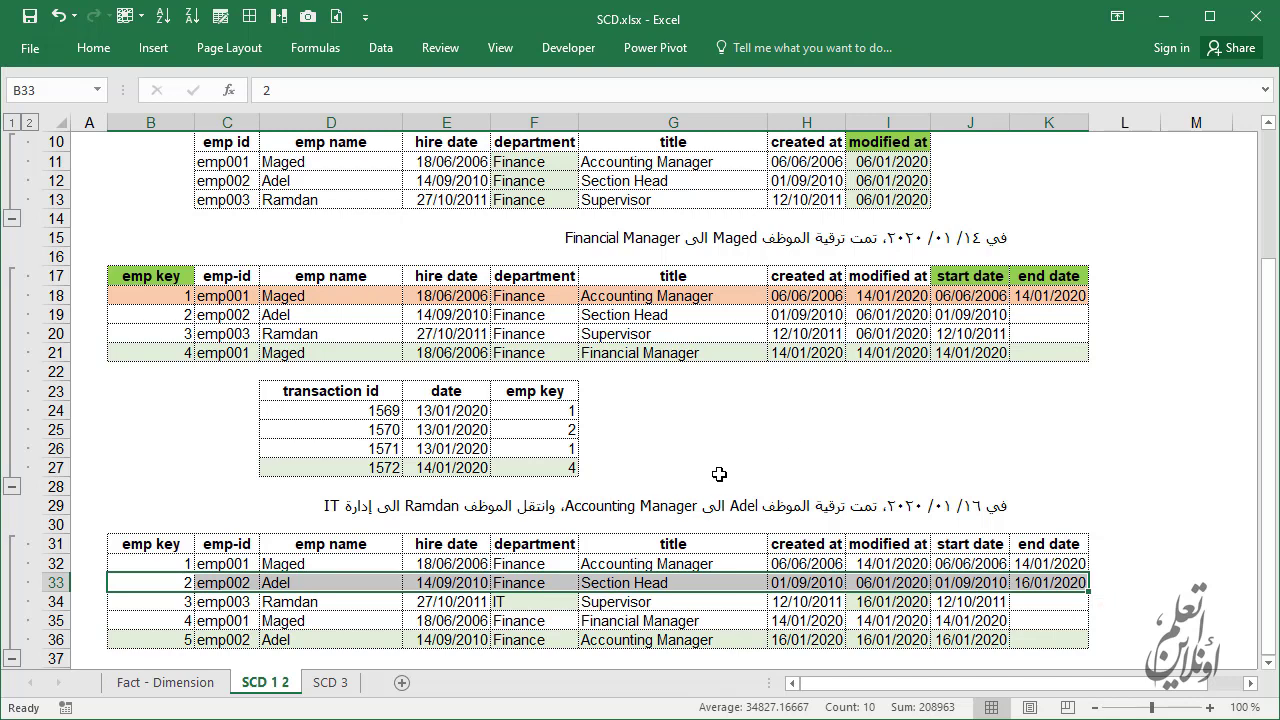
Open the SCD 3 sheet, expand the grouped rows under the change note and examine the emp001 title in row 12
{"action": "left_click", "coordinate": [330, 686]}
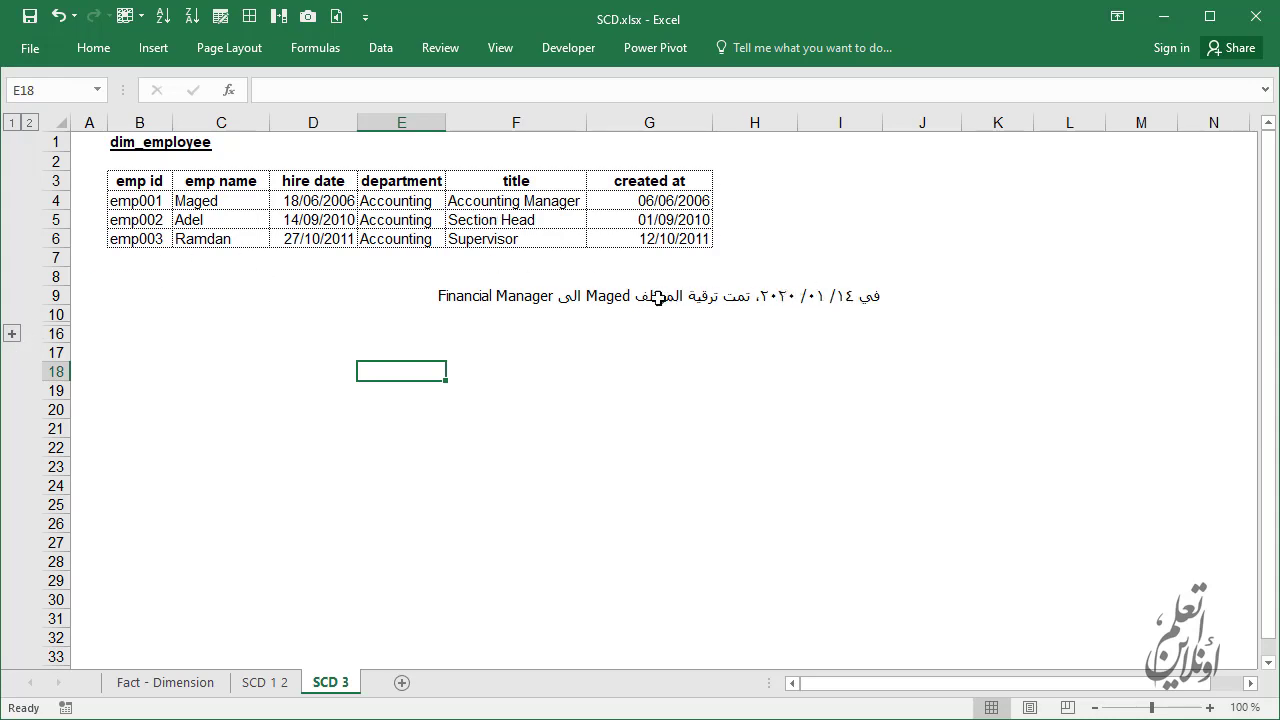
{"action": "left_click", "coordinate": [12, 333]}
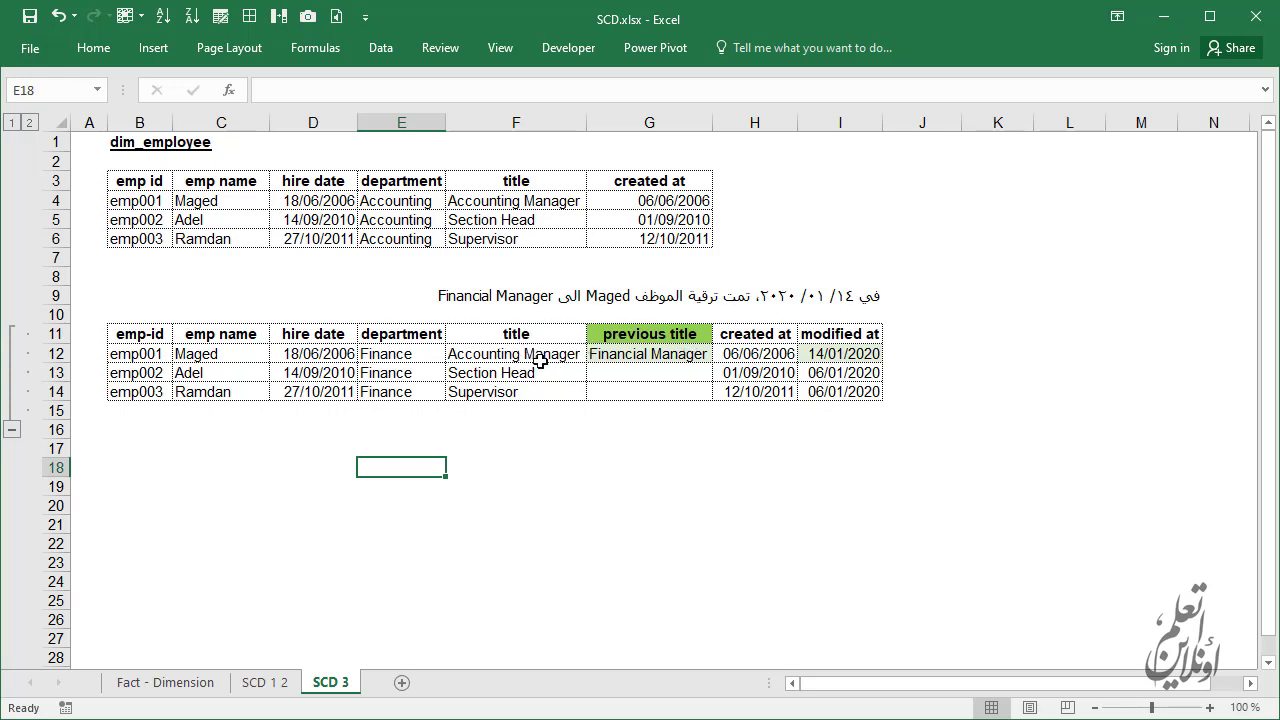
{"action": "left_click", "coordinate": [500, 352]}
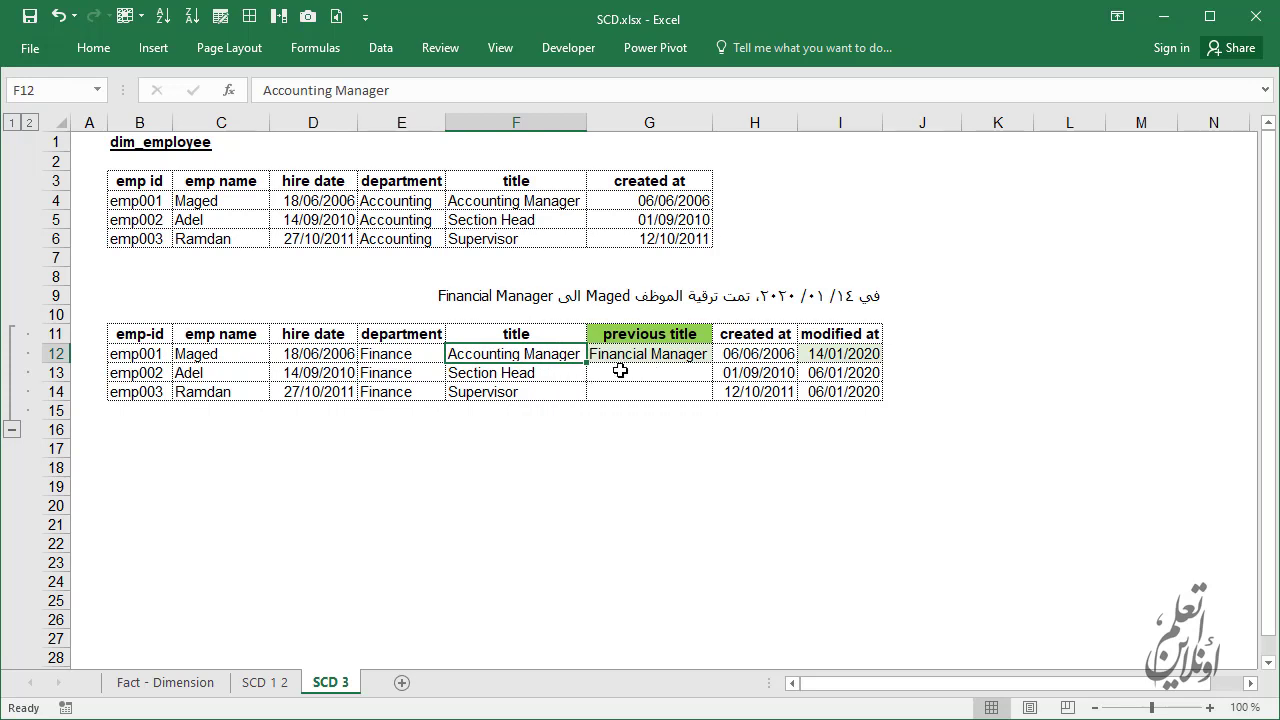
Correct the emp001 record in row 12 by copying Financial Manager into title and Accounting Manager from row 4 into previous title
{"action": "left_click", "coordinate": [601, 355]}
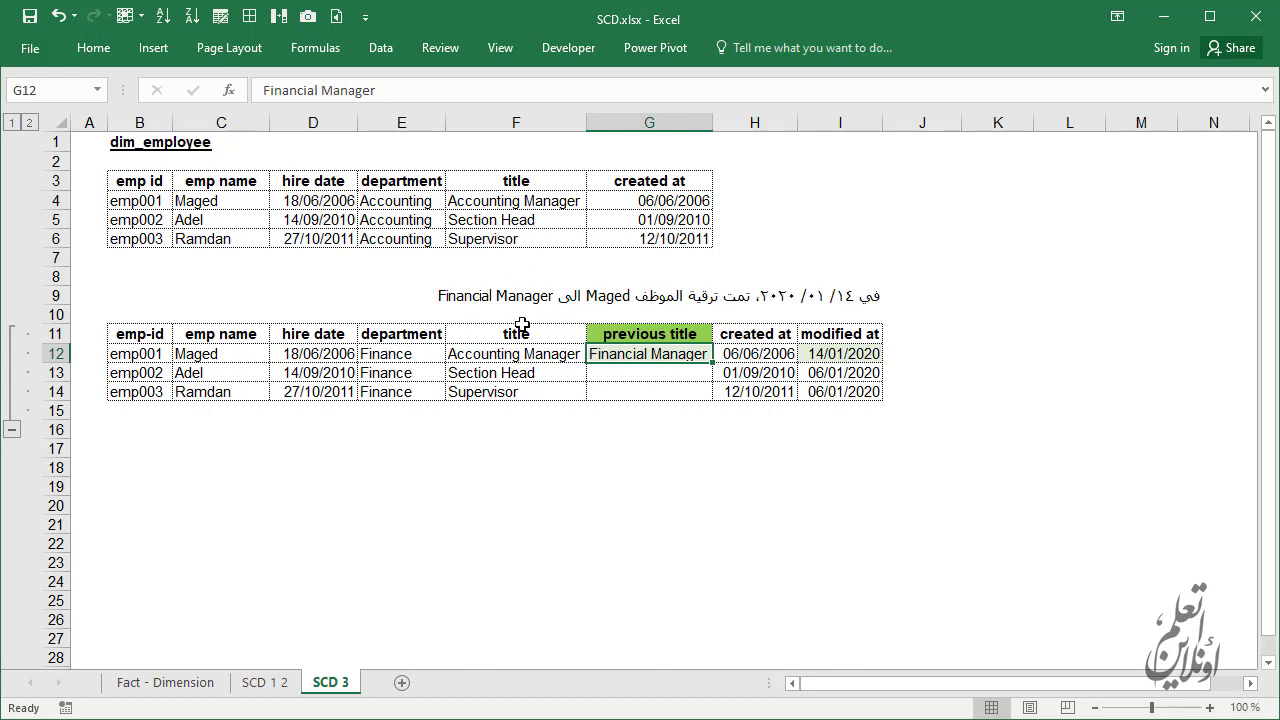
{"action": "key", "text": "ctrl+c"}
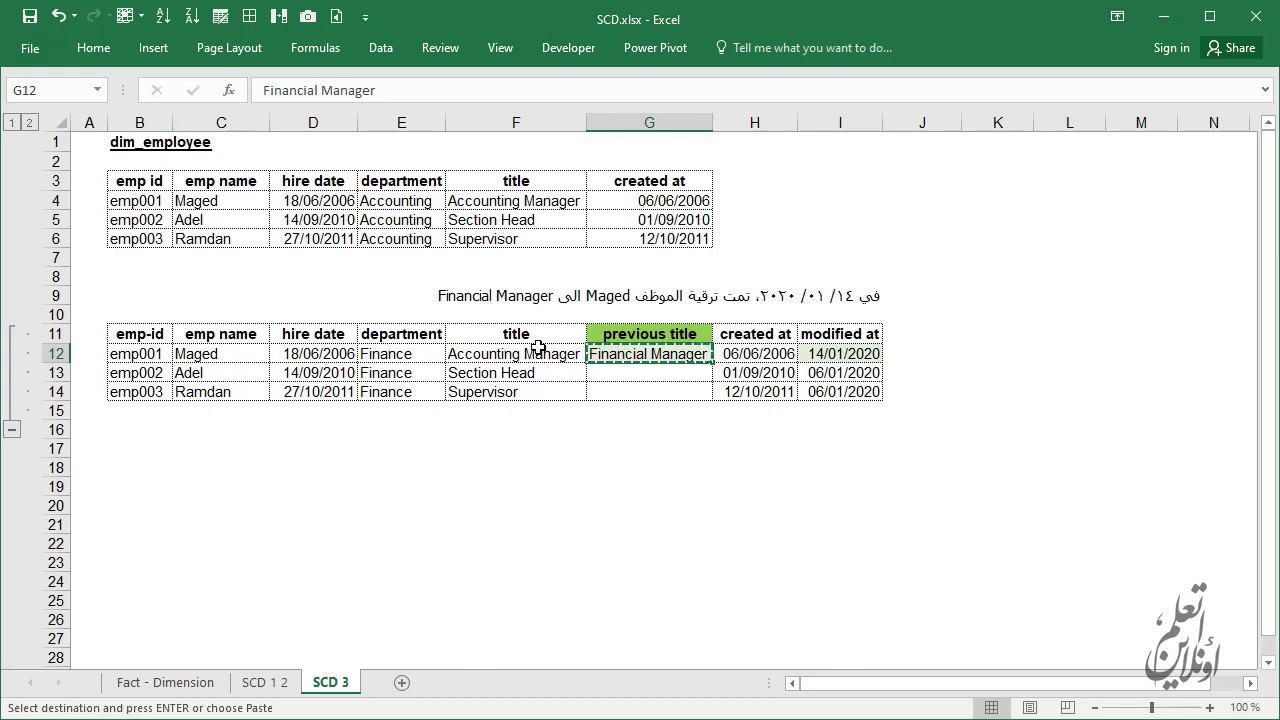
{"action": "right_click", "coordinate": [538, 356]}
{"action": "left_click", "coordinate": [580, 385]}
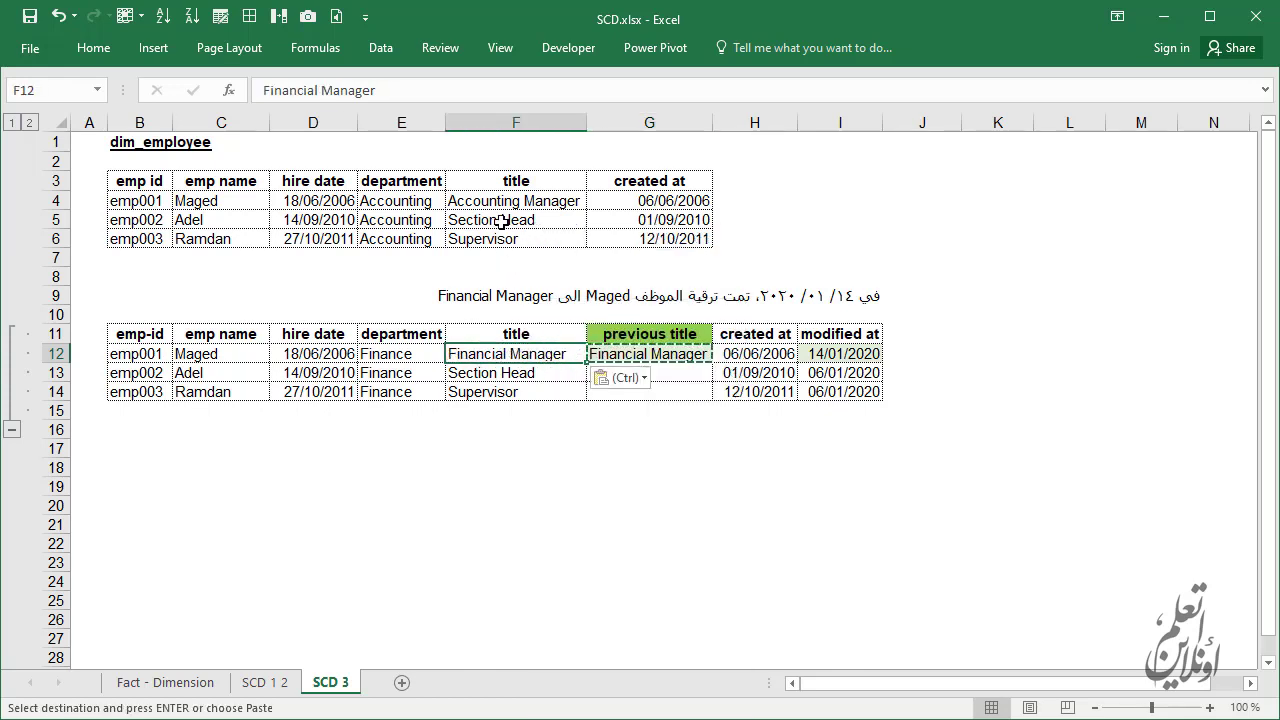
{"action": "left_click", "coordinate": [495, 199]}
{"action": "key", "text": "ctrl+c"}
{"action": "right_click", "coordinate": [616, 355]}
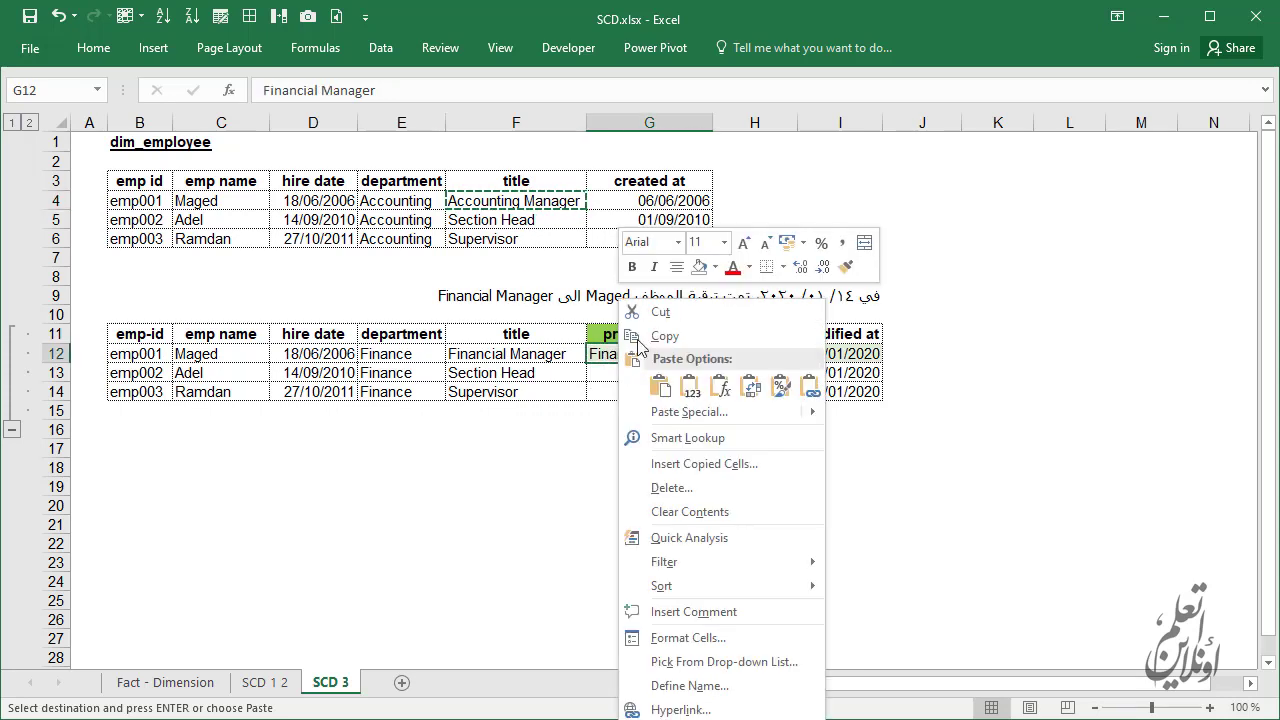
{"action": "left_click", "coordinate": [697, 396]}
{"action": "key", "text": "Escape"}
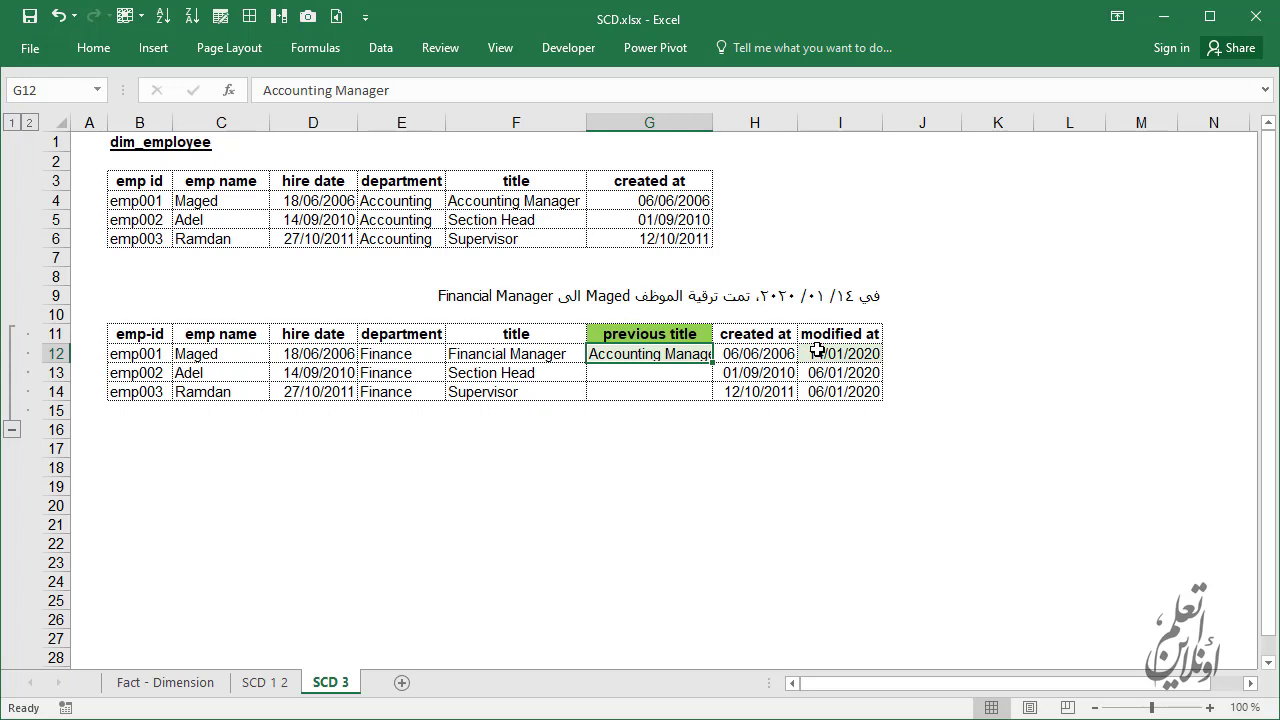
Return to the SCD 1 2 sheet to review its employee dimension tables
{"action": "key", "text": "ctrl+Page_Up"}
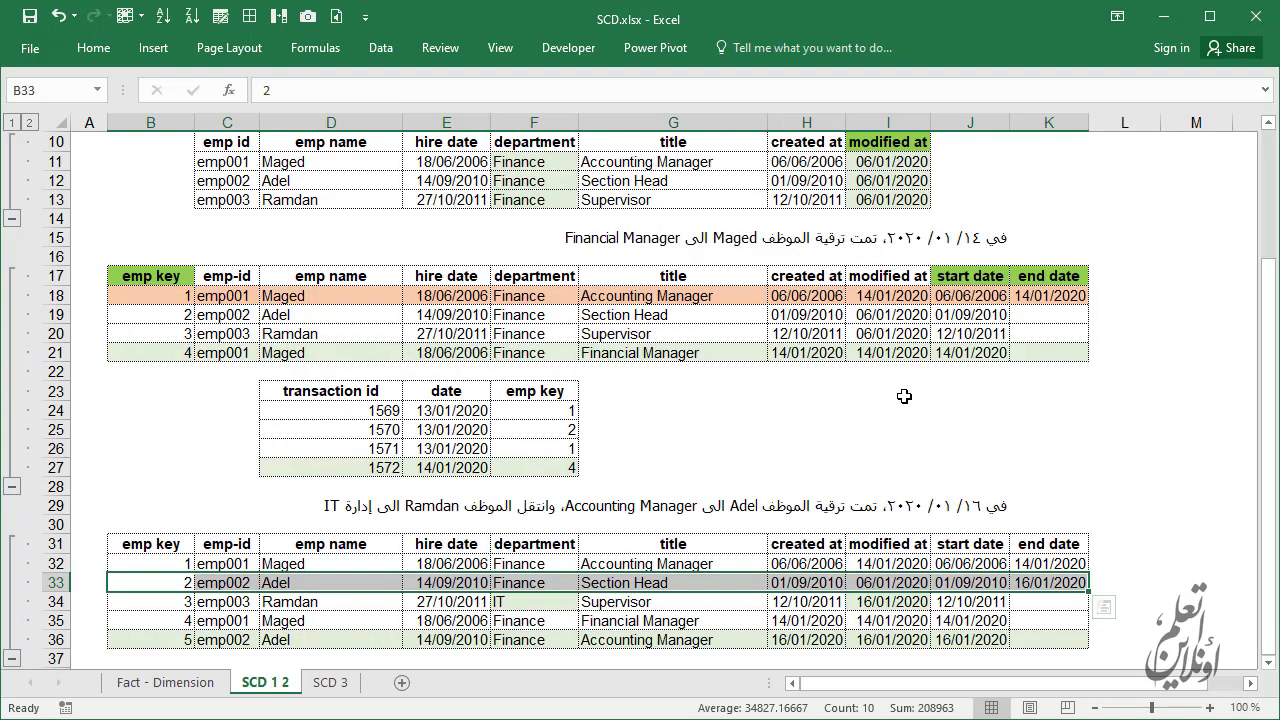